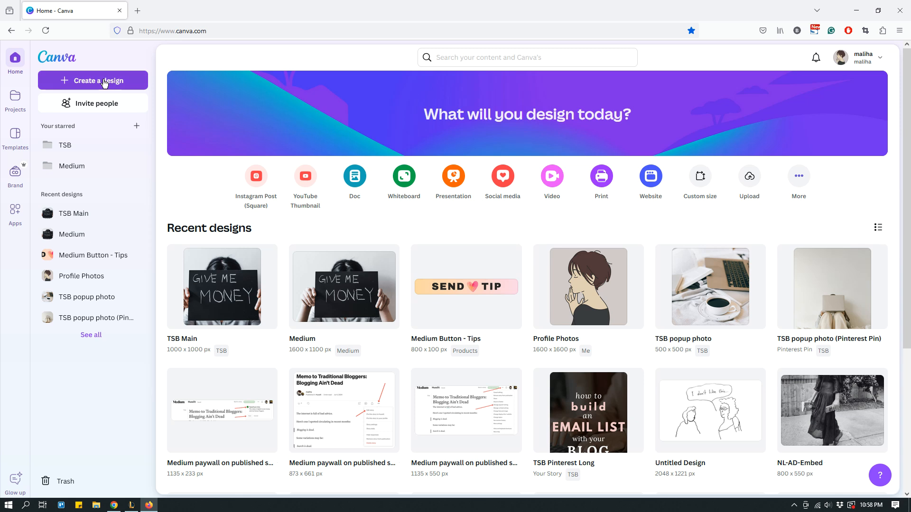
Create a blank Instagram Post design and show the full collection of shape elements.
{"action": "left_click", "coordinate": [105, 82]}
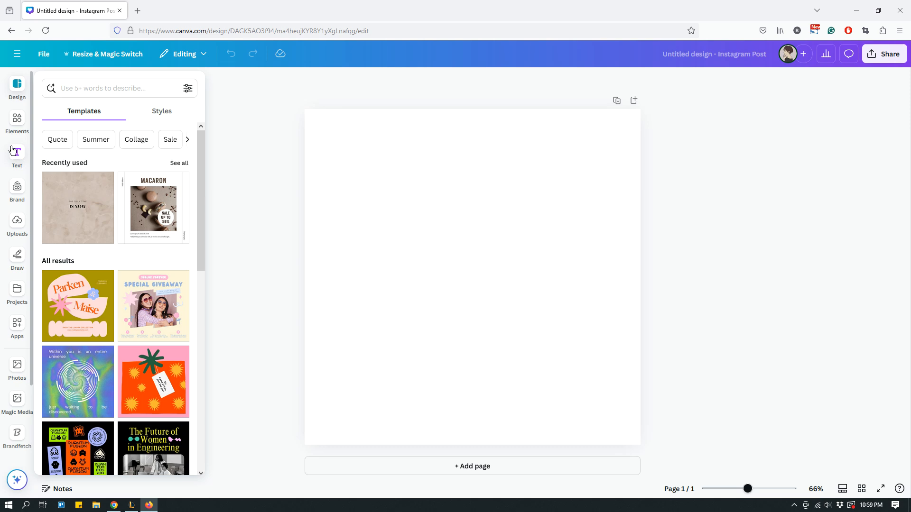
{"action": "left_click", "coordinate": [17, 123]}
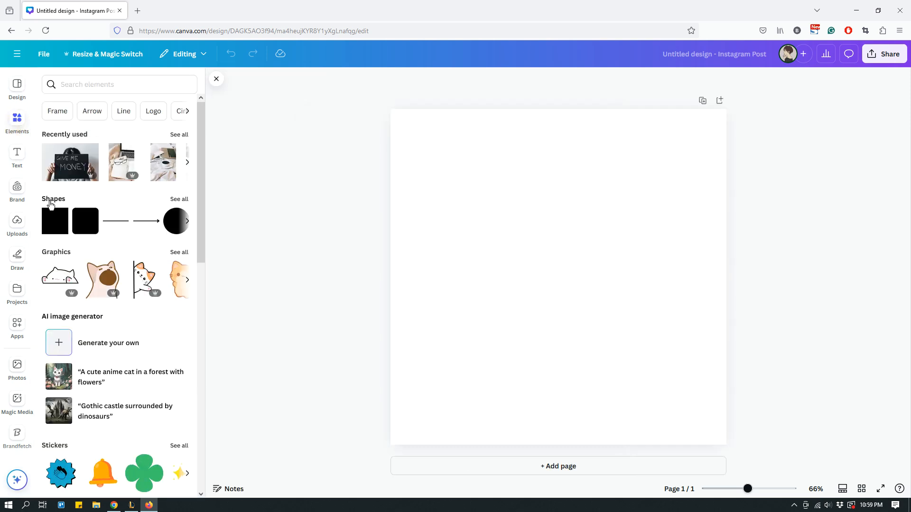
{"action": "scroll", "coordinate": [124, 273], "scroll_direction": "down", "scroll_amount": 1}
{"action": "scroll", "coordinate": [123, 274], "scroll_direction": "up", "scroll_amount": 1}
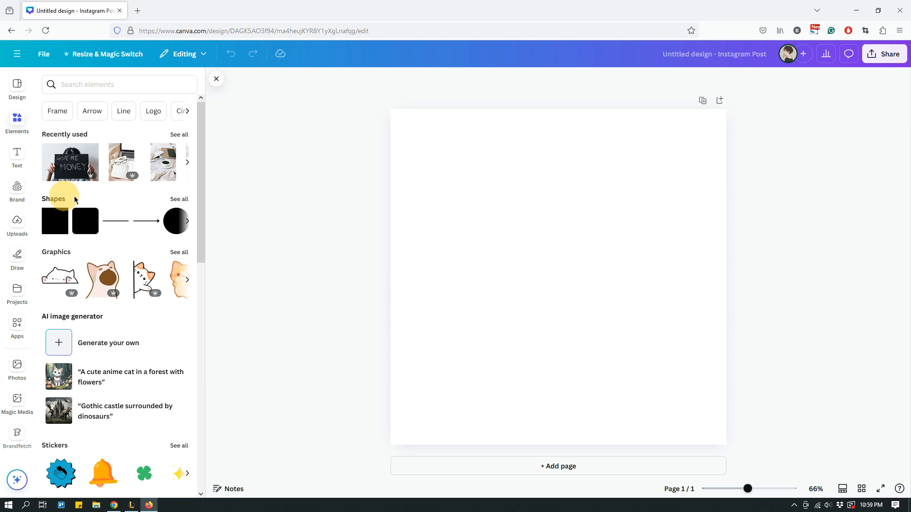
{"action": "left_click", "coordinate": [179, 199]}
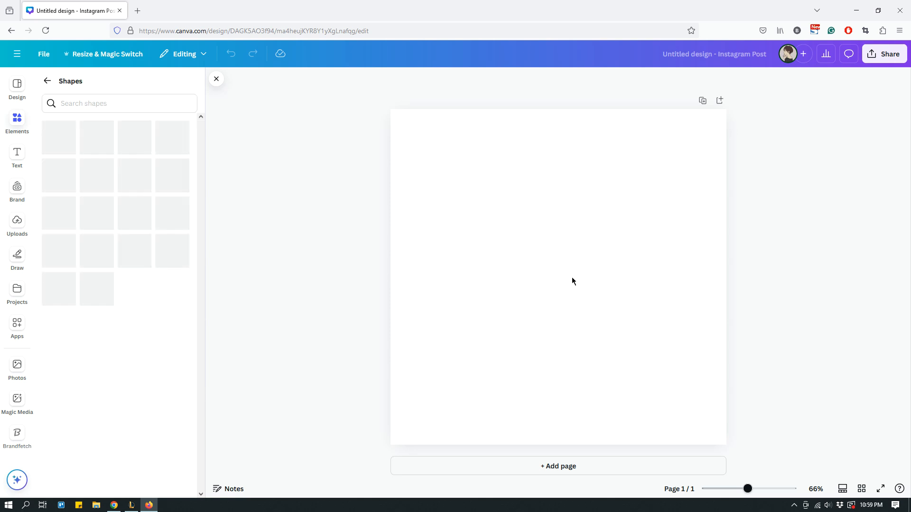
Look through the available lines and basic shapes, then return to the elements overview.
{"action": "scroll", "coordinate": [162, 265], "scroll_direction": "down", "scroll_amount": 3}
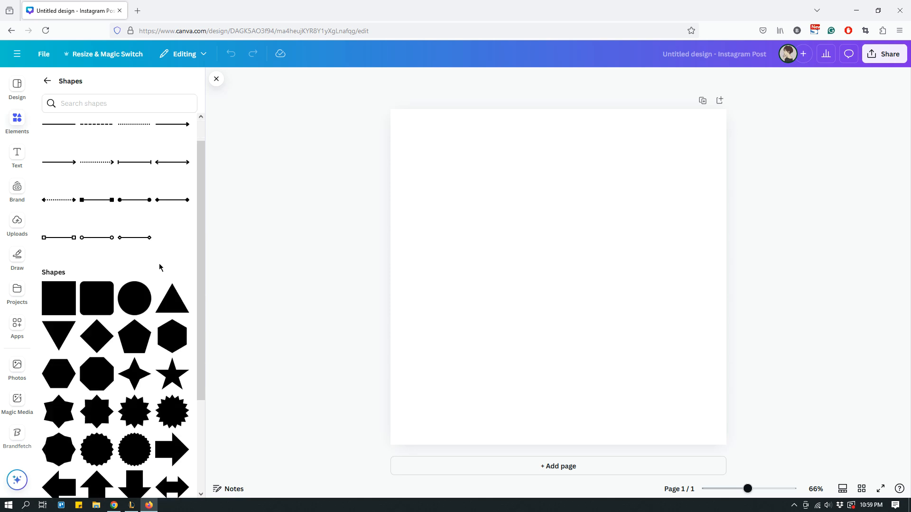
{"action": "scroll", "coordinate": [157, 268], "scroll_direction": "down", "scroll_amount": 4}
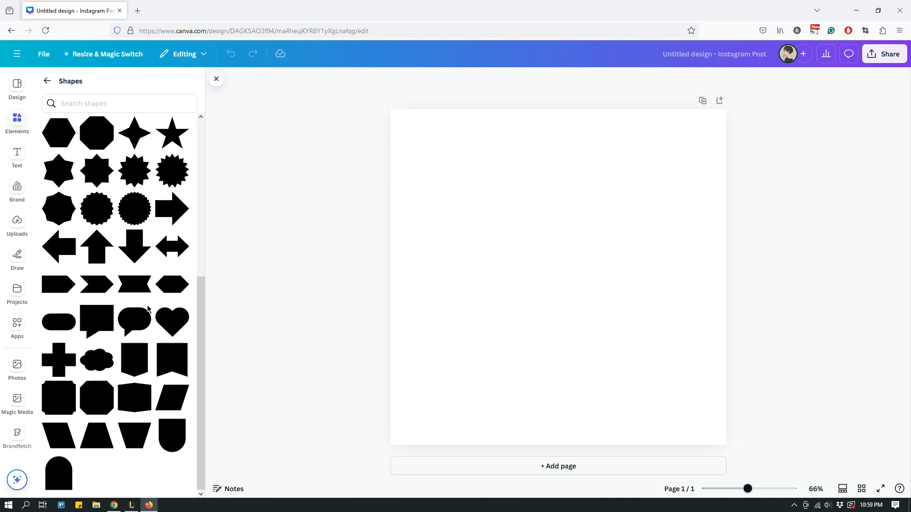
{"action": "scroll", "coordinate": [145, 318], "scroll_direction": "up", "scroll_amount": 5}
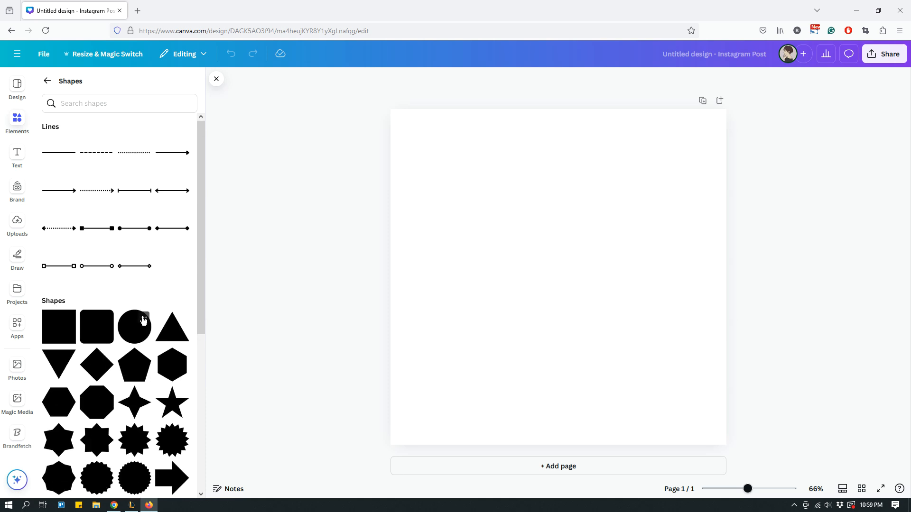
{"action": "scroll", "coordinate": [145, 319], "scroll_direction": "down", "scroll_amount": 5}
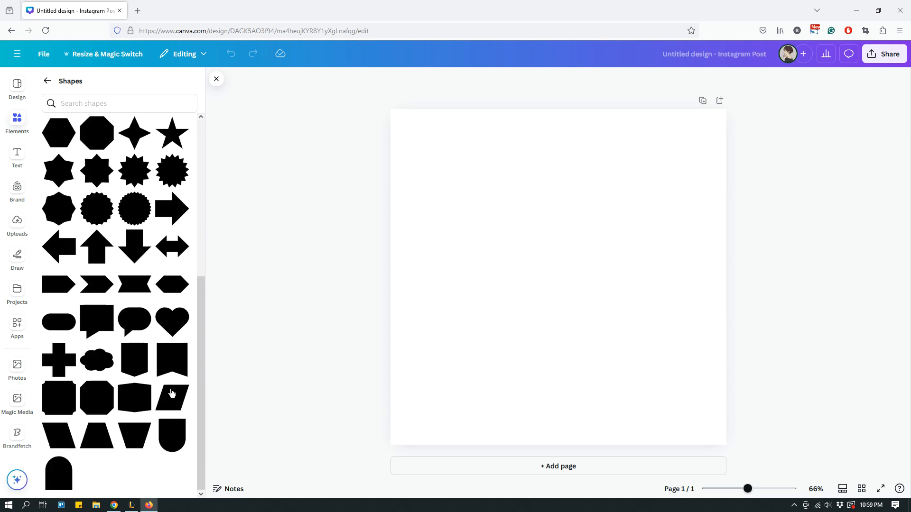
{"action": "scroll", "coordinate": [172, 402], "scroll_direction": "up", "scroll_amount": 5}
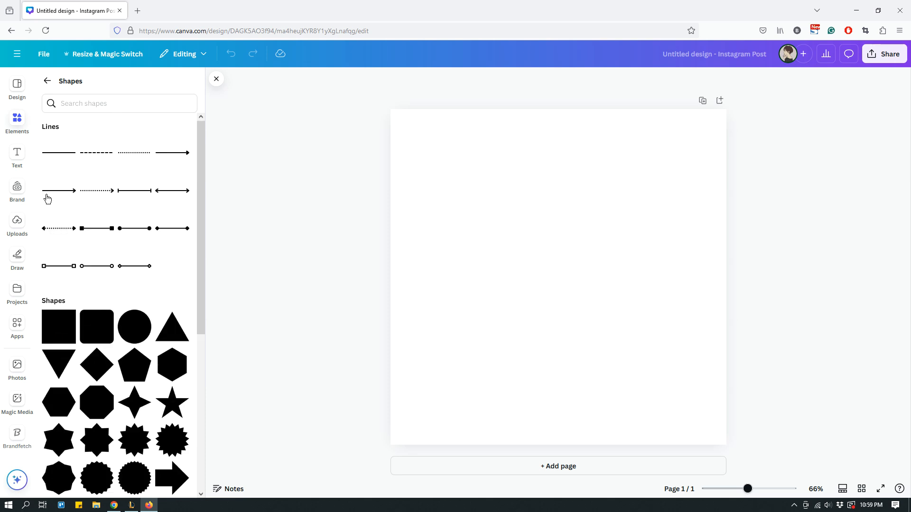
{"action": "left_click", "coordinate": [47, 84]}
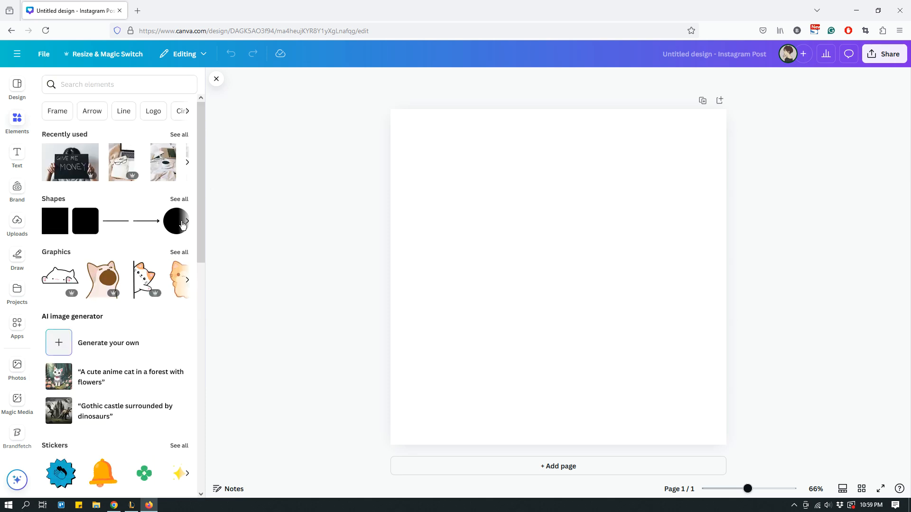
Find the Frames category among the elements and open its full collection.
{"action": "scroll", "coordinate": [128, 299], "scroll_direction": "down", "scroll_amount": 9}
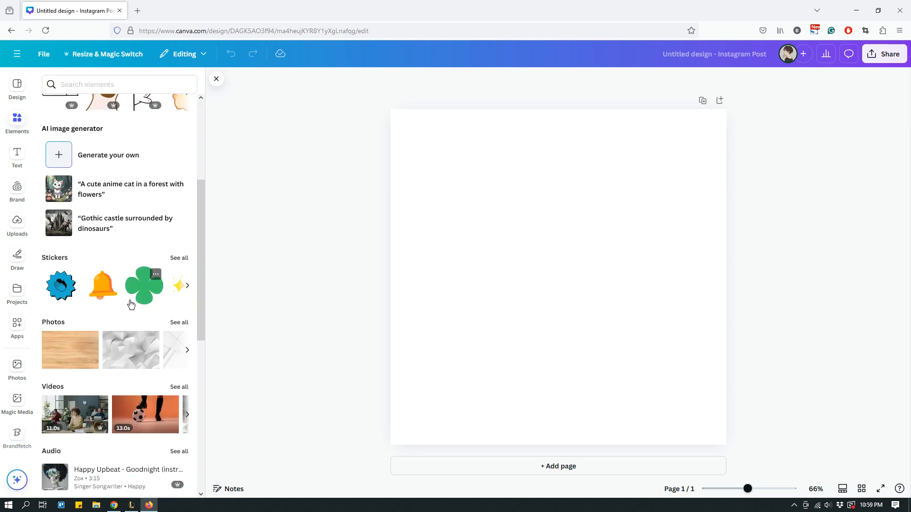
{"action": "scroll", "coordinate": [131, 307], "scroll_direction": "down", "scroll_amount": 1}
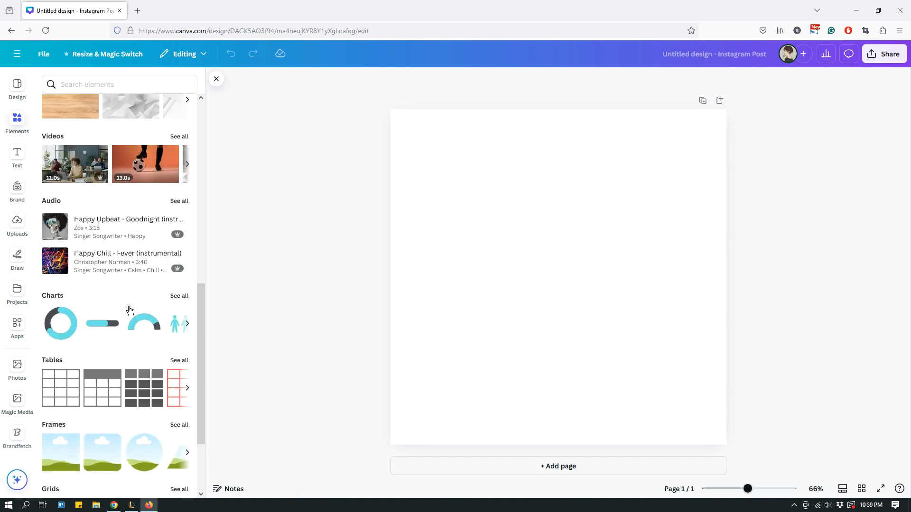
{"action": "scroll", "coordinate": [130, 307], "scroll_direction": "down", "scroll_amount": 3}
{"action": "scroll", "coordinate": [72, 327], "scroll_direction": "down", "scroll_amount": 2}
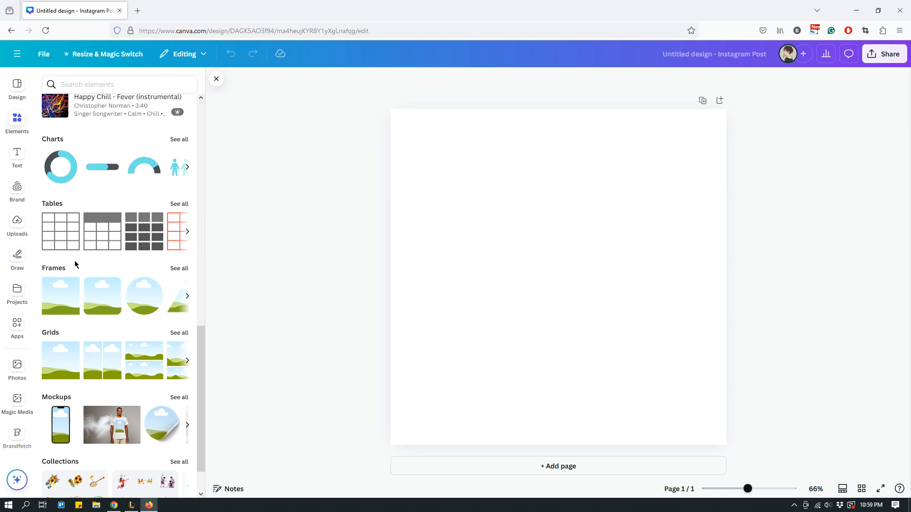
{"action": "left_click", "coordinate": [56, 270]}
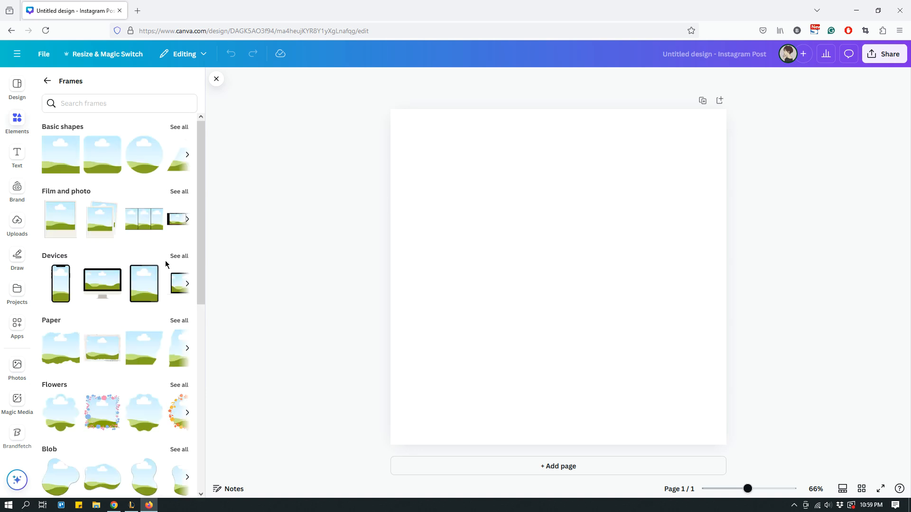
Look through the frame categories, from Basic shapes down to Trending.
{"action": "scroll", "coordinate": [151, 272], "scroll_direction": "down", "scroll_amount": 5}
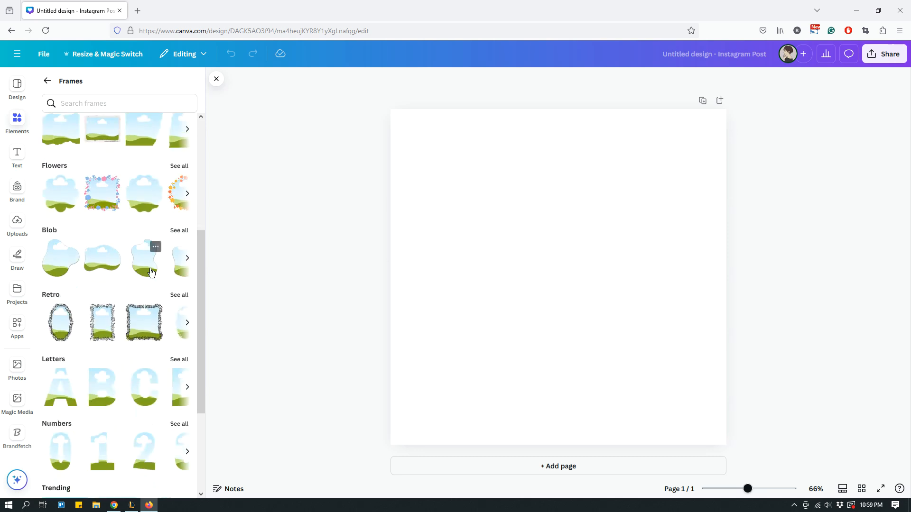
{"action": "scroll", "coordinate": [151, 272], "scroll_direction": "down", "scroll_amount": 3}
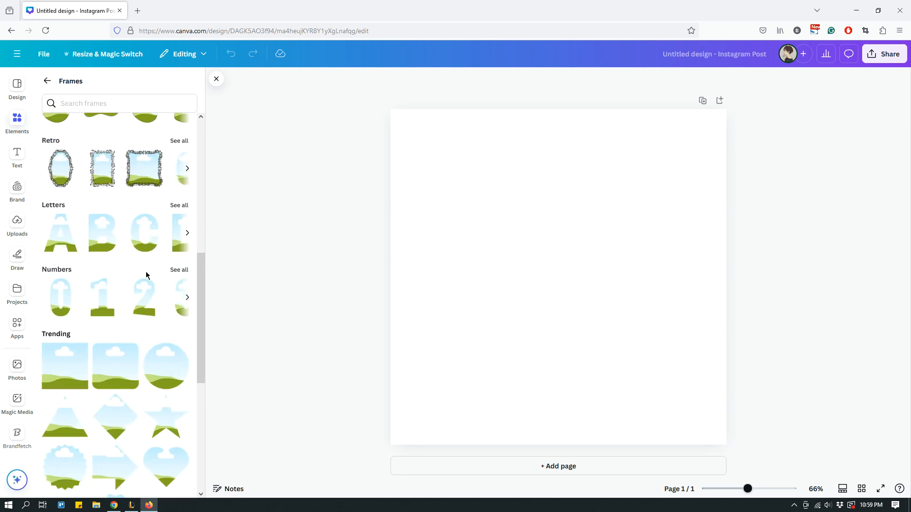
{"action": "scroll", "coordinate": [147, 274], "scroll_direction": "down", "scroll_amount": 3}
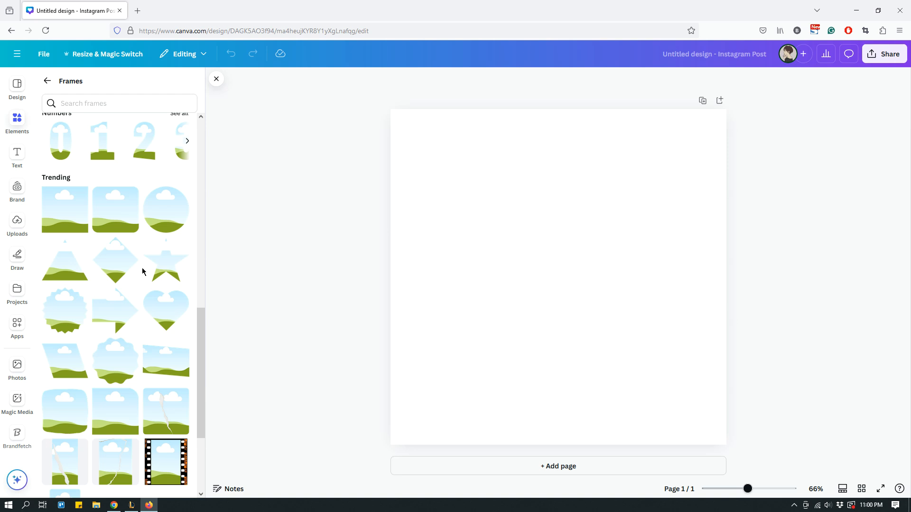
{"action": "scroll", "coordinate": [138, 284], "scroll_direction": "down", "scroll_amount": 2}
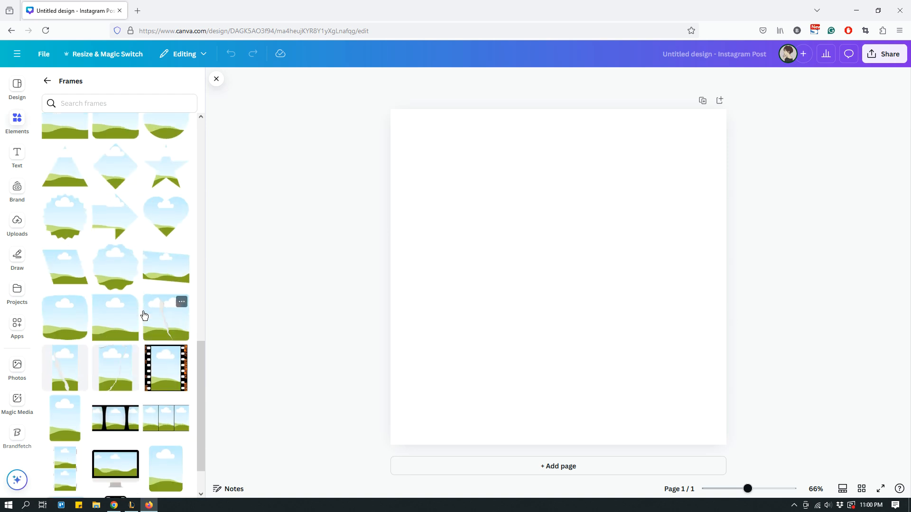
{"action": "scroll", "coordinate": [144, 315], "scroll_direction": "down", "scroll_amount": 1}
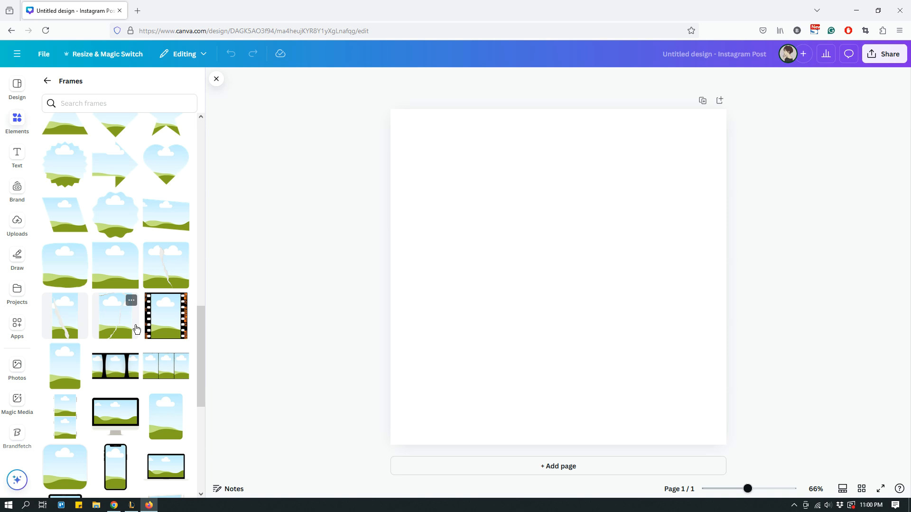
{"action": "scroll", "coordinate": [138, 329], "scroll_direction": "up", "scroll_amount": 10}
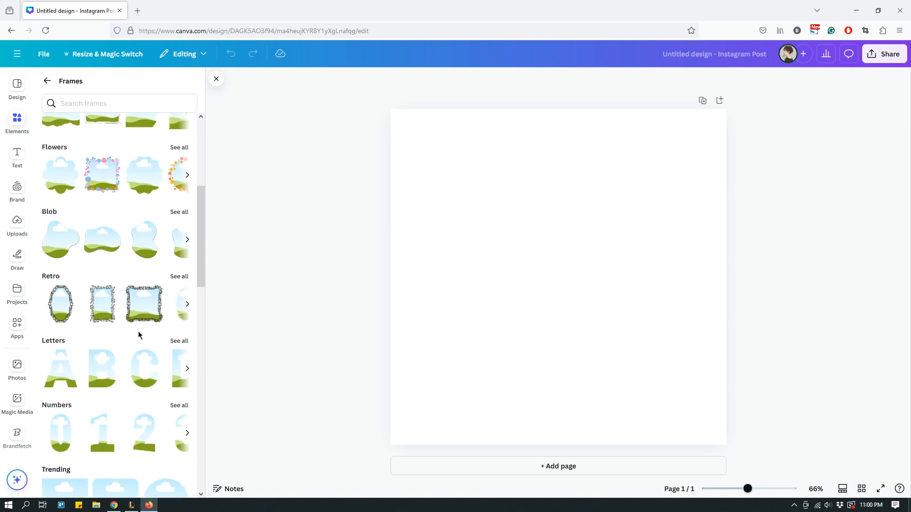
{"action": "scroll", "coordinate": [139, 335], "scroll_direction": "up", "scroll_amount": 5}
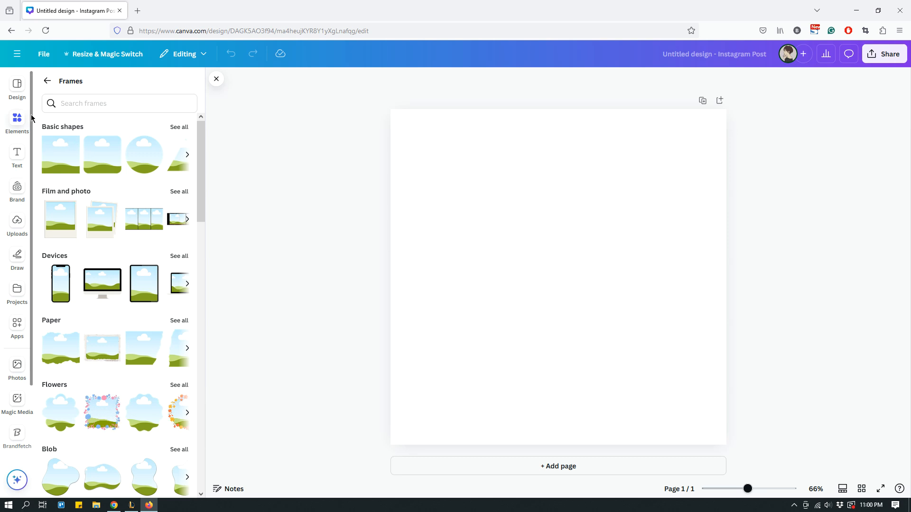
Search the apps for "svg" and open the SVG Shape to Frame app.
{"action": "left_click", "coordinate": [17, 325]}
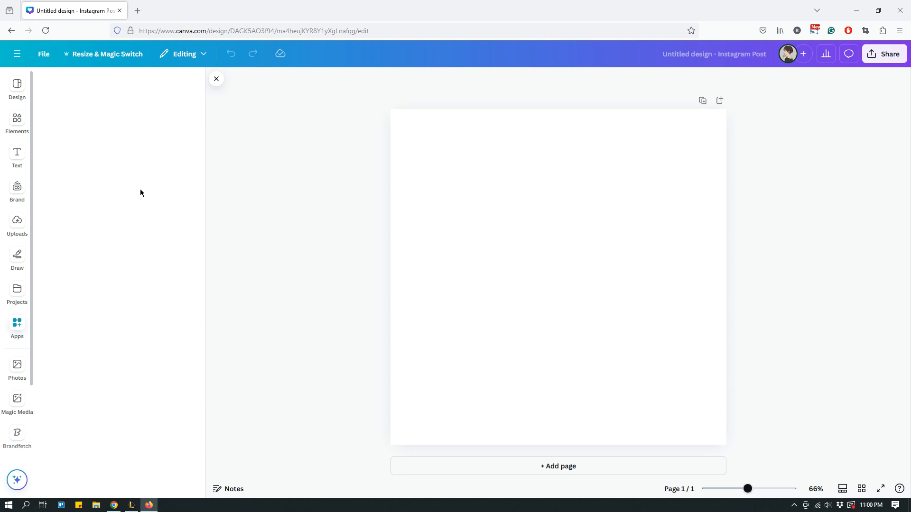
{"action": "left_click", "coordinate": [124, 84]}
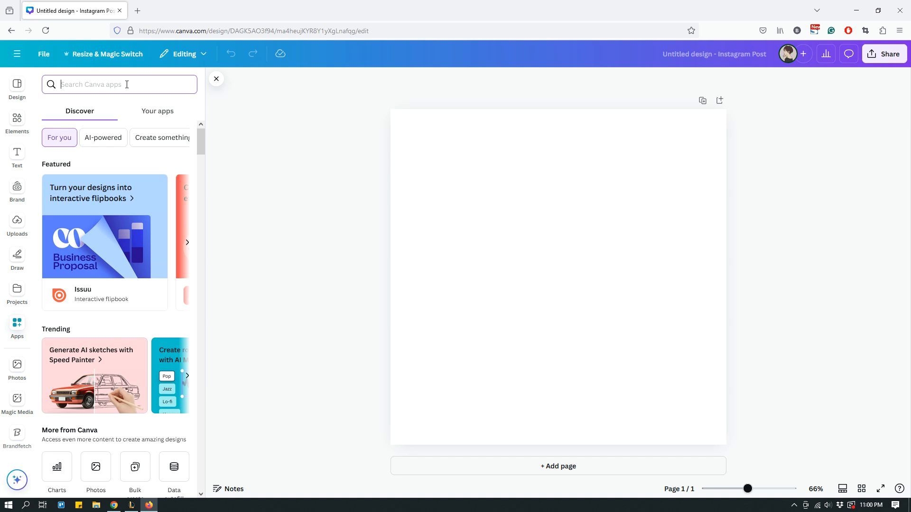
{"action": "type", "text": "svg"}
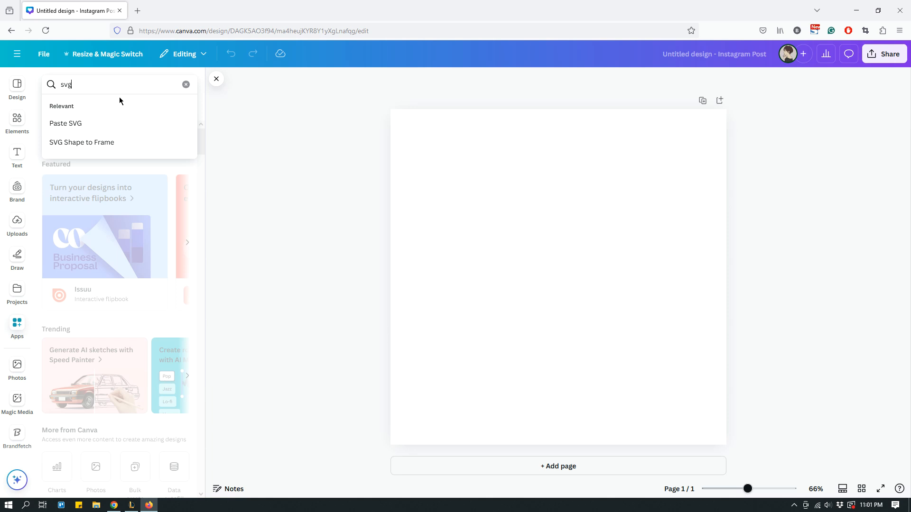
{"action": "left_click", "coordinate": [109, 142]}
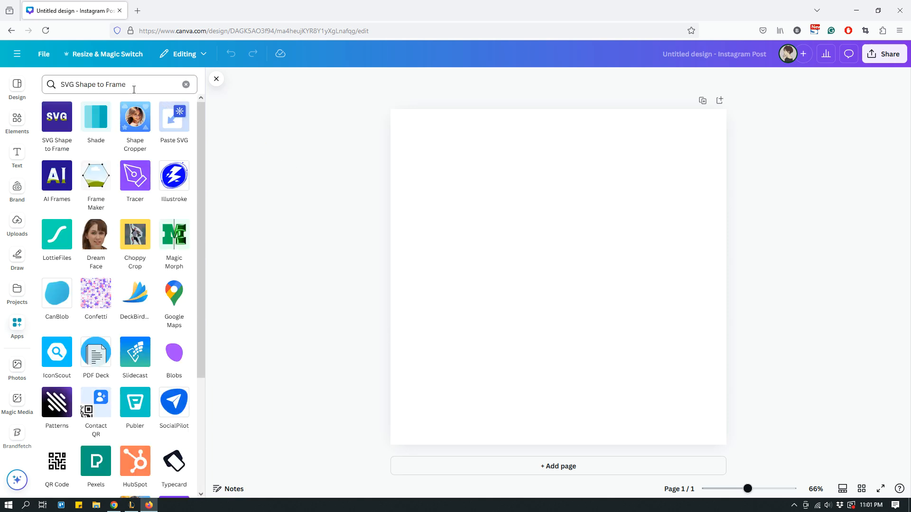
{"action": "left_click", "coordinate": [54, 124]}
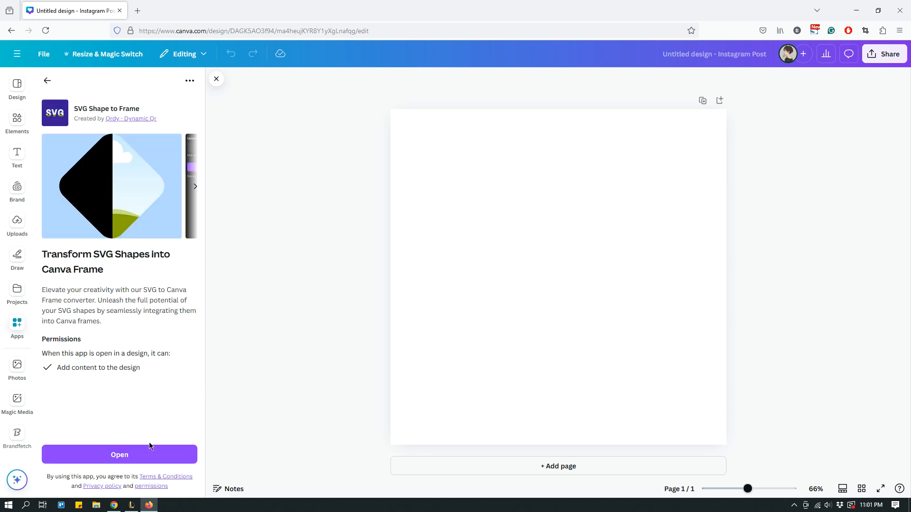
{"action": "left_click", "coordinate": [122, 455]}
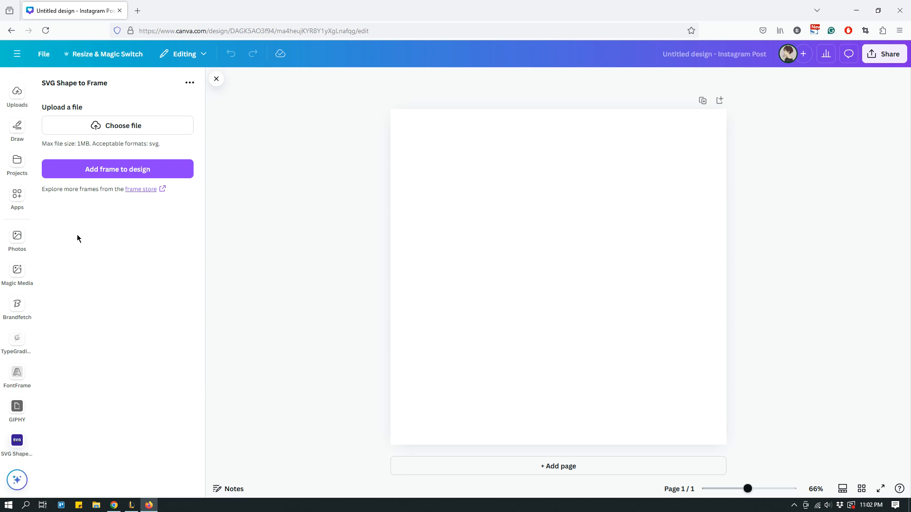
Add the third frame of the Flowers category, the scalloped one, to the page and enlarge it slightly.
{"action": "scroll", "coordinate": [14, 251], "scroll_direction": "up", "scroll_amount": 3}
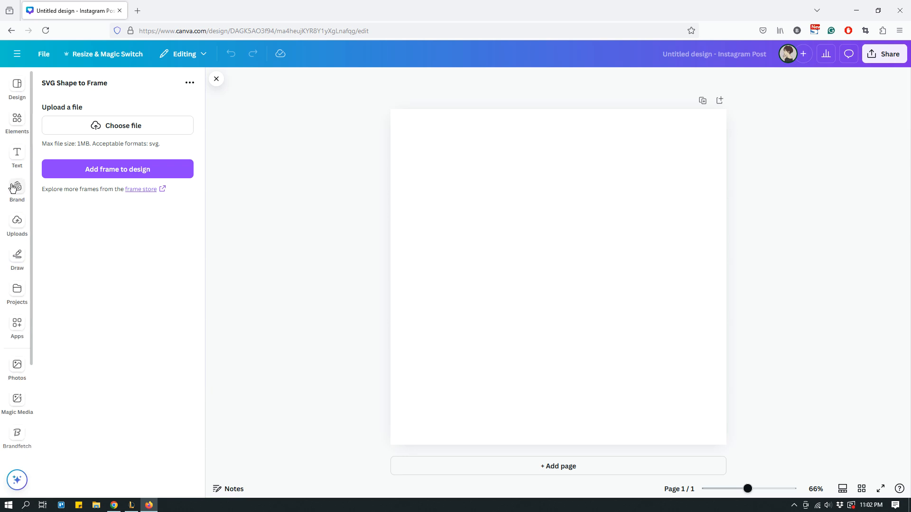
{"action": "left_click", "coordinate": [15, 123]}
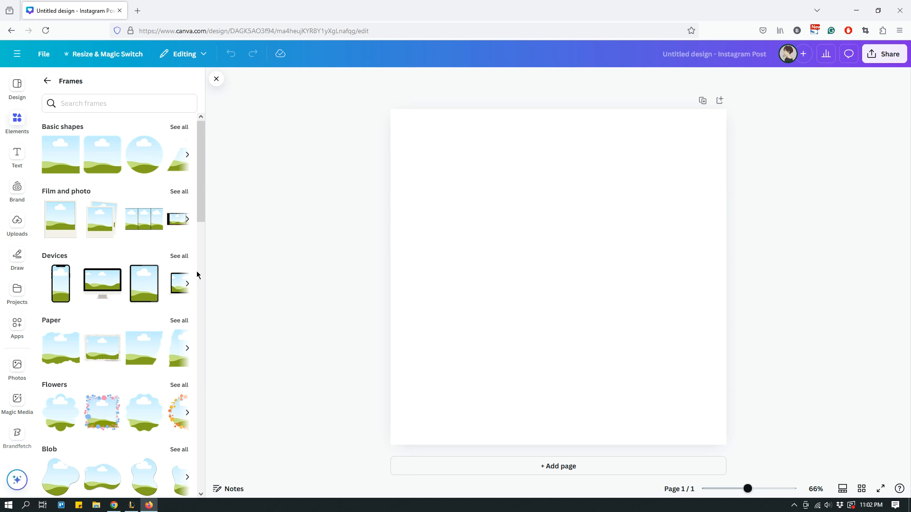
{"action": "scroll", "coordinate": [192, 282], "scroll_direction": "down", "scroll_amount": 3}
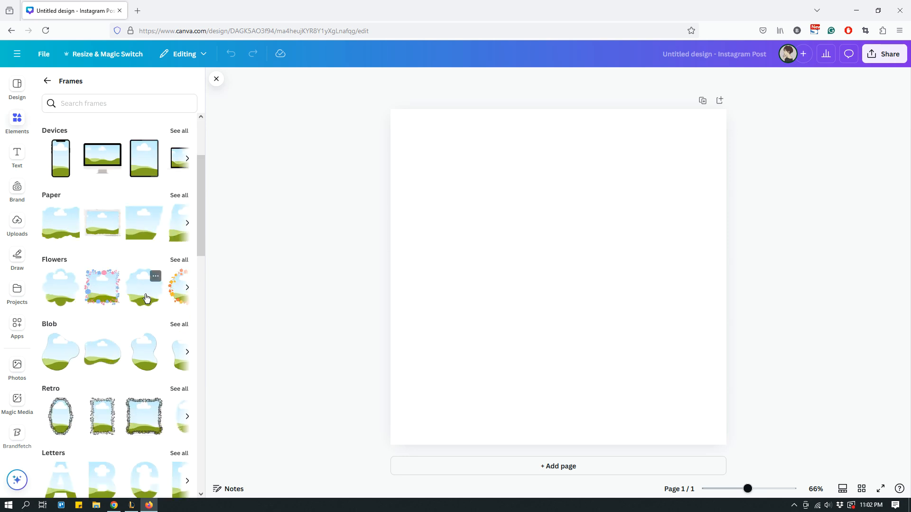
{"action": "left_click", "coordinate": [161, 287]}
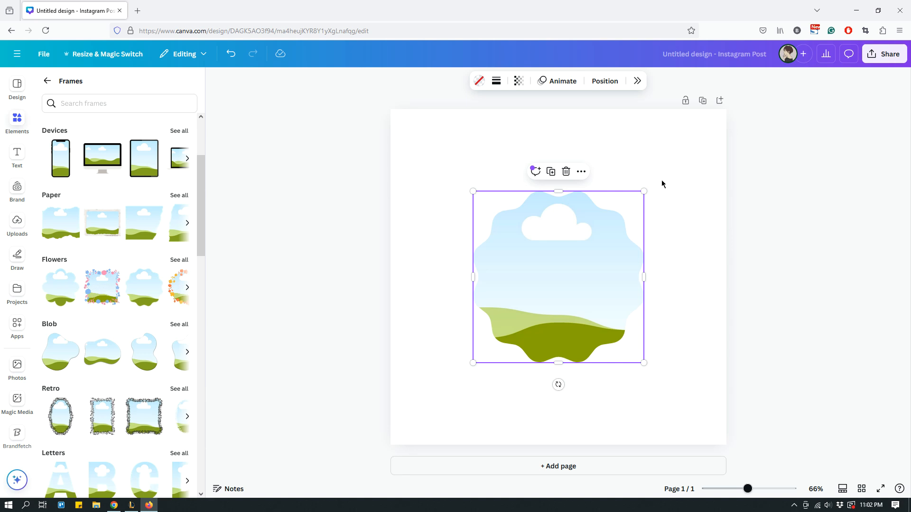
{"action": "left_click_drag", "start_coordinate": [643, 191], "coordinate": [655, 180]}
Set the page background to the dark gray from the TSB color palette.
{"action": "left_click", "coordinate": [453, 133]}
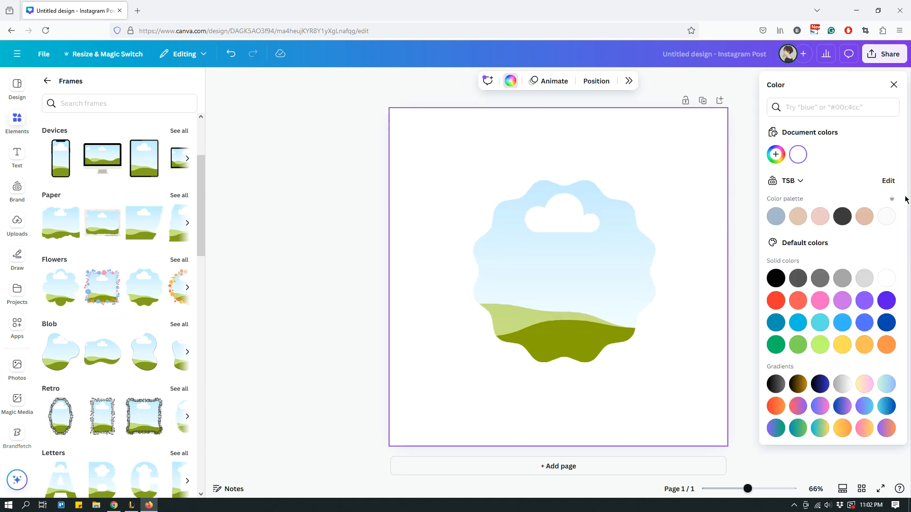
{"action": "left_click", "coordinate": [842, 217]}
{"action": "left_click", "coordinate": [687, 187]}
Move the scalloped frame slightly up and left on the page and fill it with solid red.
{"action": "left_click_drag", "start_coordinate": [575, 270], "coordinate": [561, 258]}
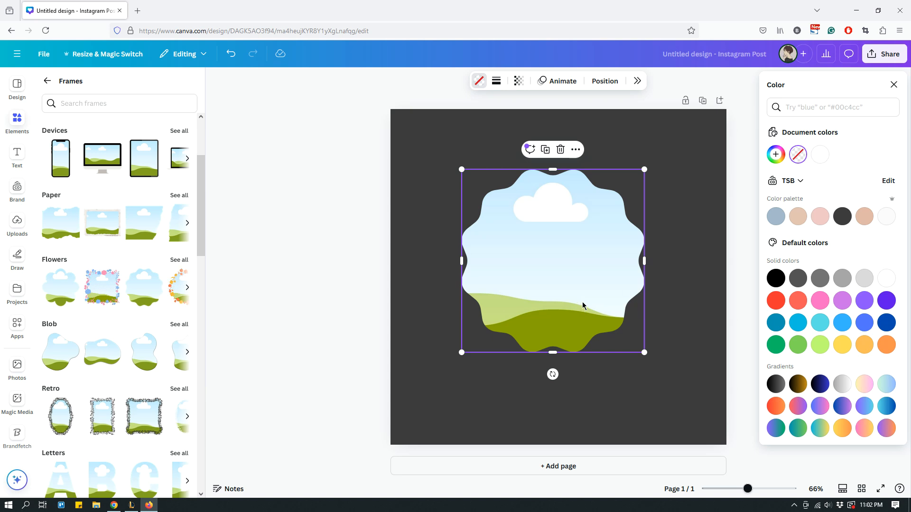
{"action": "left_click", "coordinate": [689, 283]}
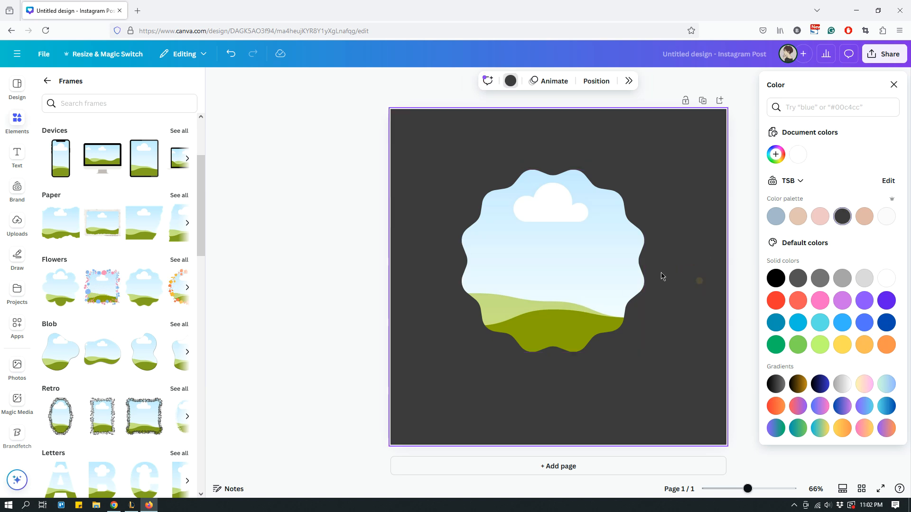
{"action": "left_click", "coordinate": [587, 263]}
{"action": "left_click", "coordinate": [775, 300]}
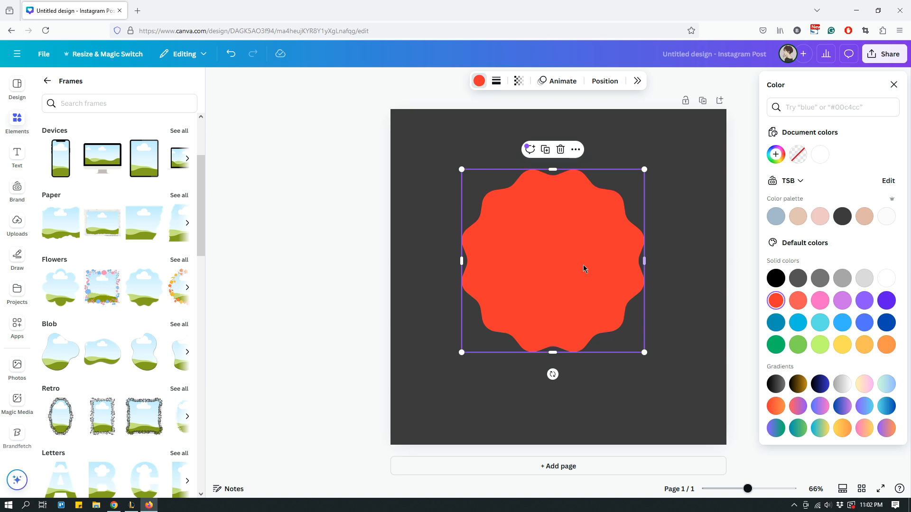
Fill the scalloped frame with the Trending photo of a person eating a meal with chopsticks.
{"action": "left_click", "coordinate": [13, 381]}
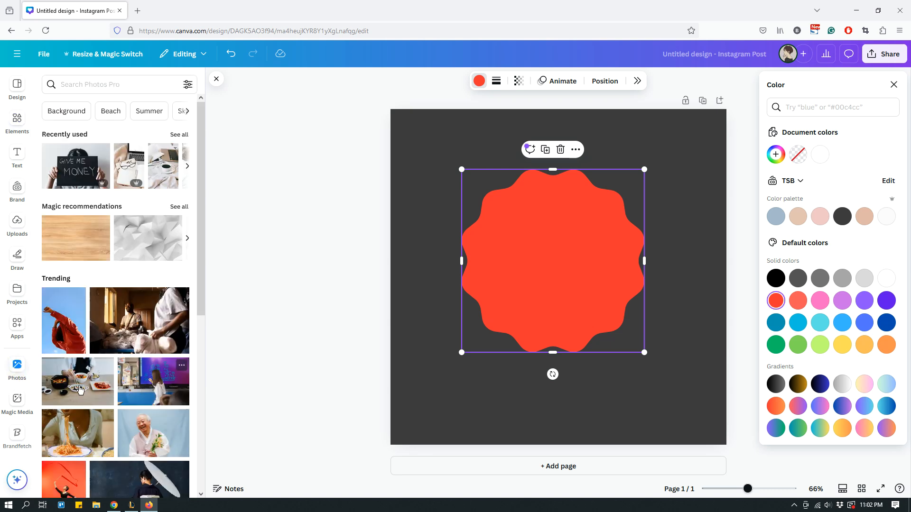
{"action": "left_click_drag", "start_coordinate": [90, 379], "coordinate": [503, 262]}
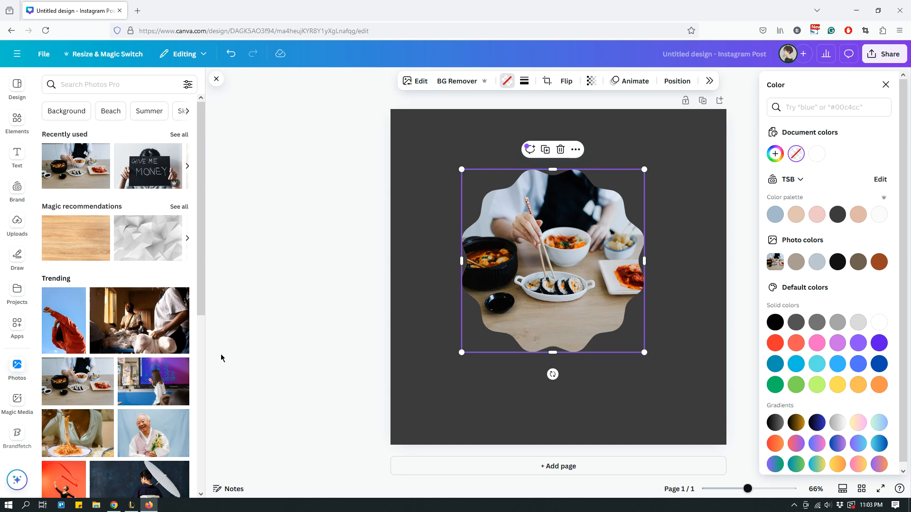
Open the SVG Shape to Frame app.
{"action": "scroll", "coordinate": [24, 410], "scroll_direction": "down", "scroll_amount": 2}
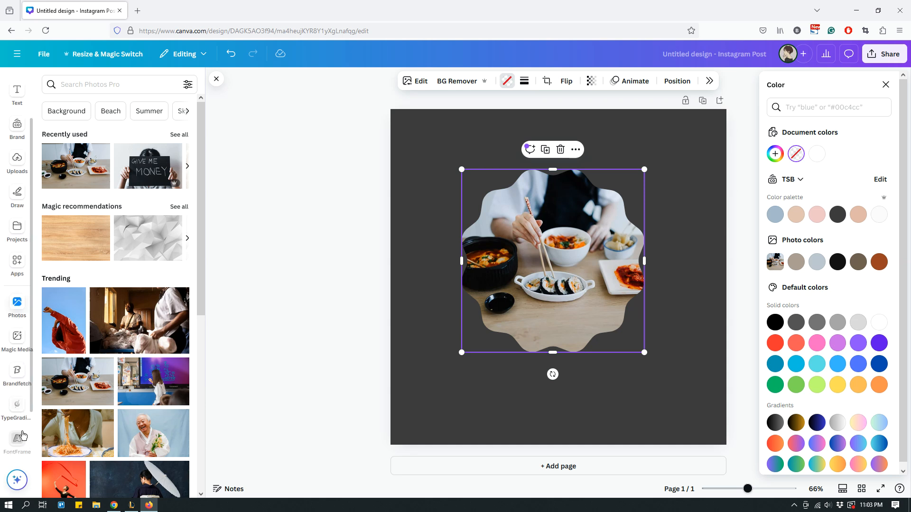
{"action": "scroll", "coordinate": [22, 441], "scroll_direction": "down", "scroll_amount": 2}
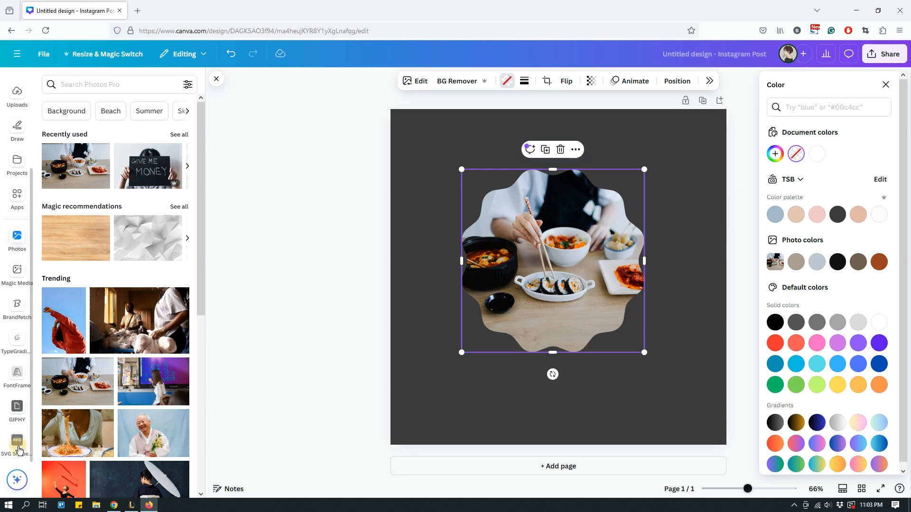
{"action": "left_click", "coordinate": [18, 442]}
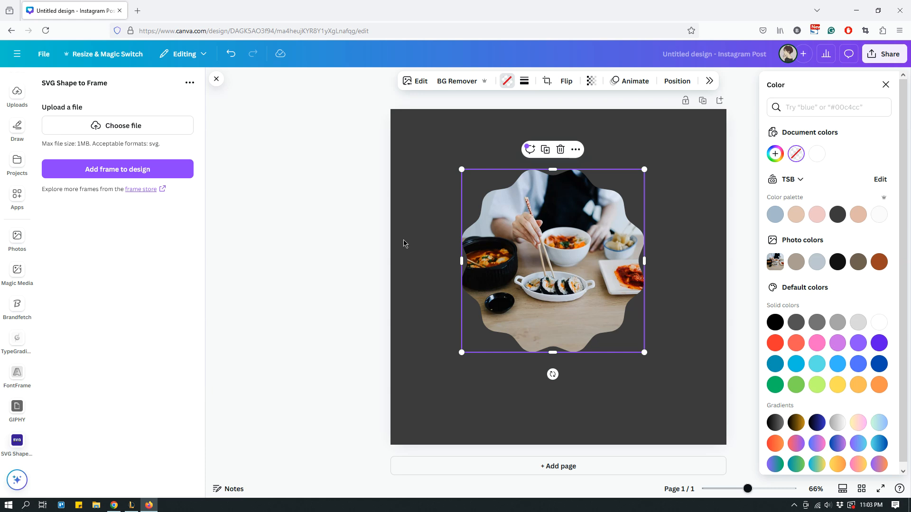
Shrink the scalloped photo frame to less than half its size and move it to the page's upper-right corner.
{"action": "left_click", "coordinate": [683, 244]}
{"action": "left_click", "coordinate": [587, 264]}
{"action": "left_click_drag", "start_coordinate": [644, 352], "coordinate": [533, 238]}
{"action": "left_click_drag", "start_coordinate": [498, 200], "coordinate": [675, 154]}
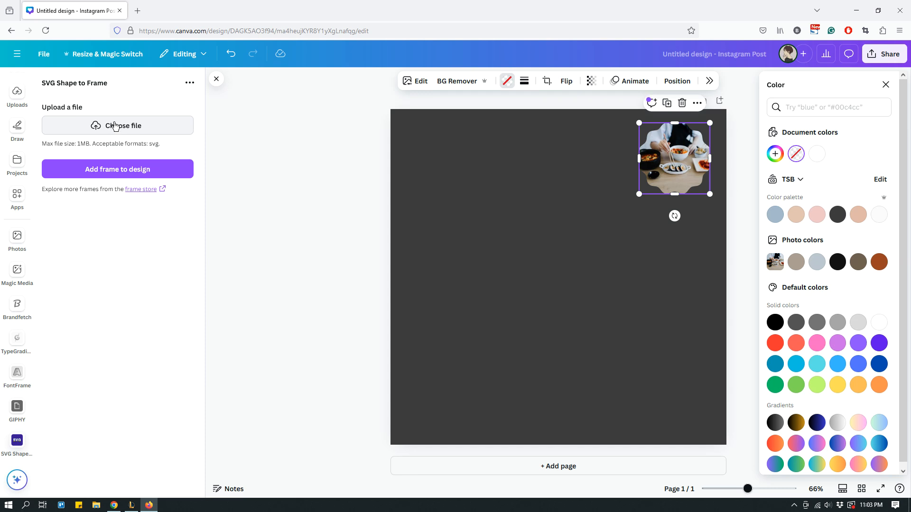
{"action": "left_click", "coordinate": [885, 84]}
Try to turn Asset 1.svg from the Downloads folder into a frame and add it to the design.
{"action": "left_click", "coordinate": [116, 133]}
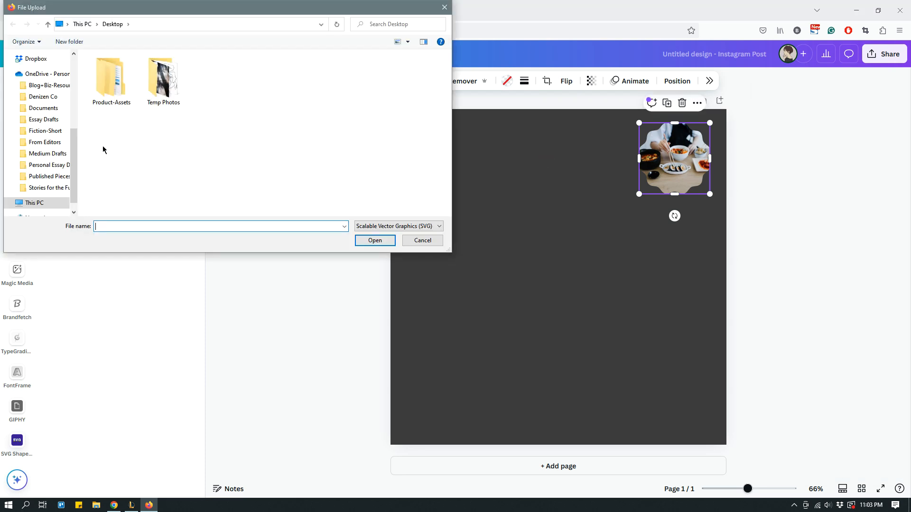
{"action": "scroll", "coordinate": [48, 147], "scroll_direction": "up", "scroll_amount": 5}
{"action": "left_click", "coordinate": [37, 86]}
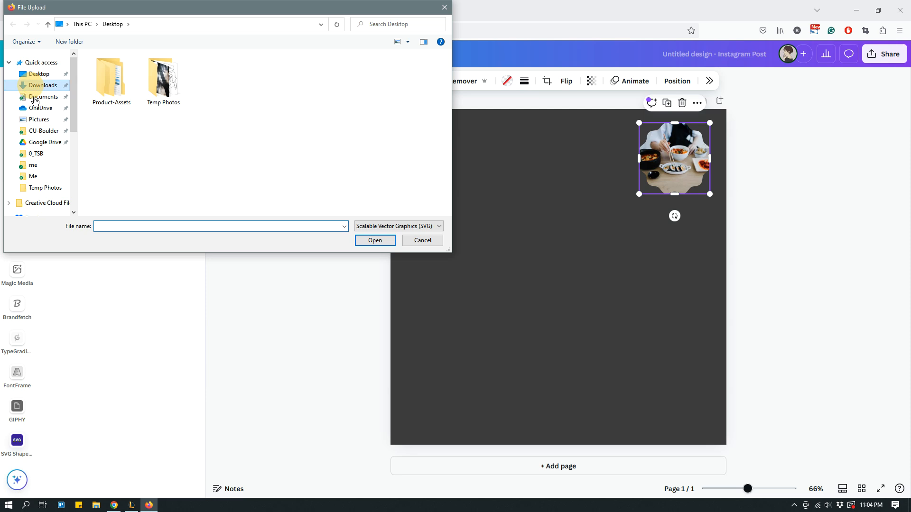
{"action": "left_click", "coordinate": [102, 98]}
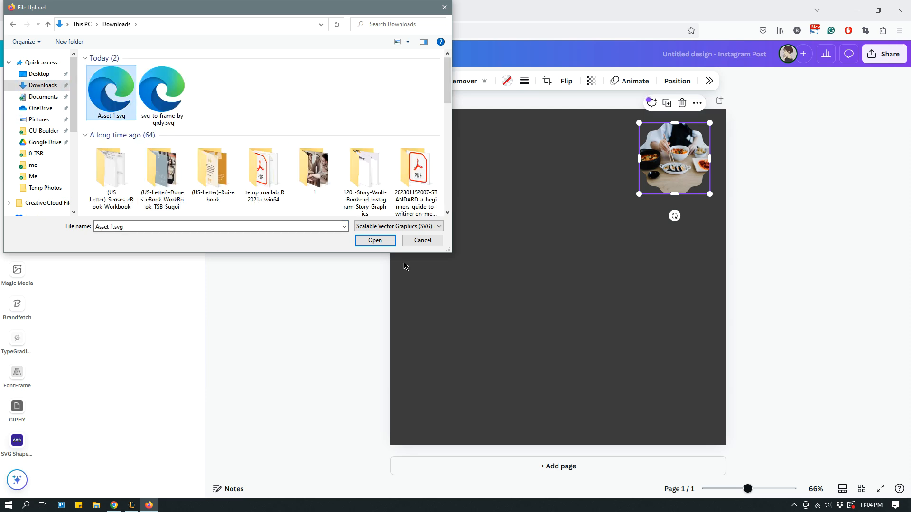
{"action": "left_click", "coordinate": [378, 241]}
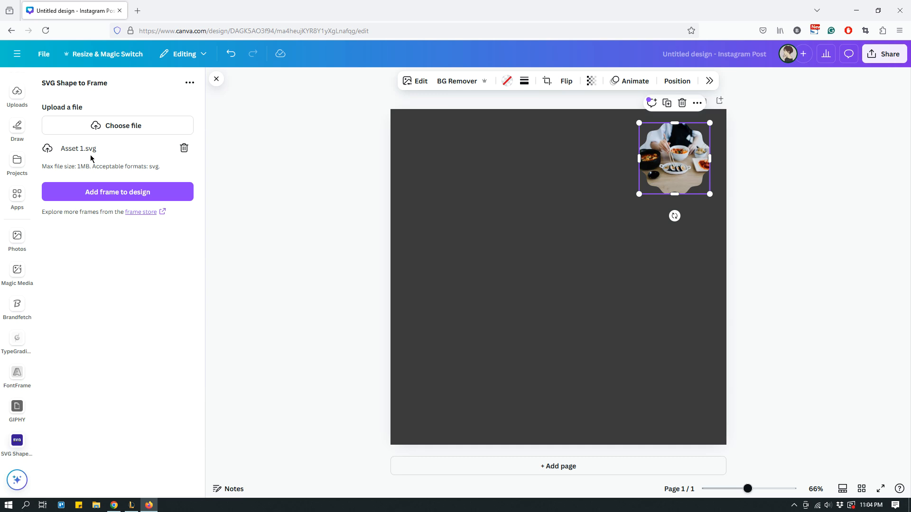
{"action": "left_click", "coordinate": [116, 196]}
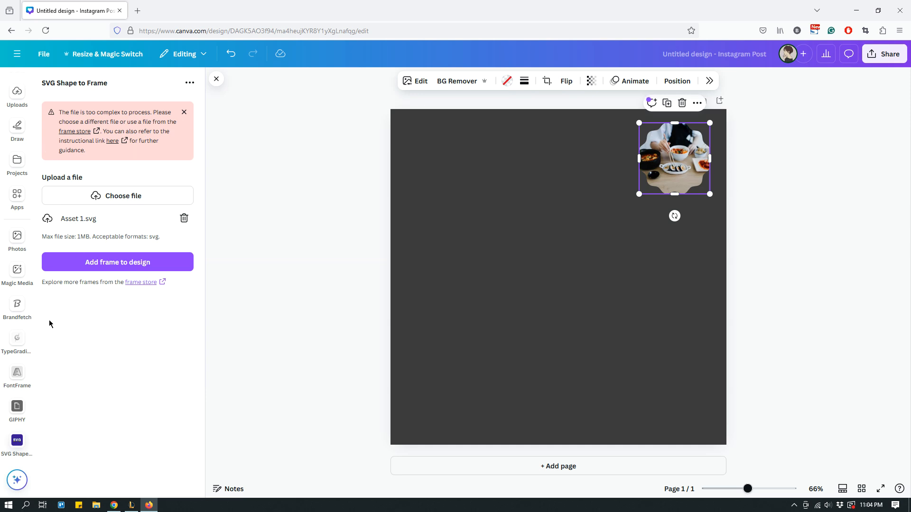
Upload Asset 1.svg from the Downloads folder to the uploaded images.
{"action": "scroll", "coordinate": [14, 270], "scroll_direction": "up", "scroll_amount": 3}
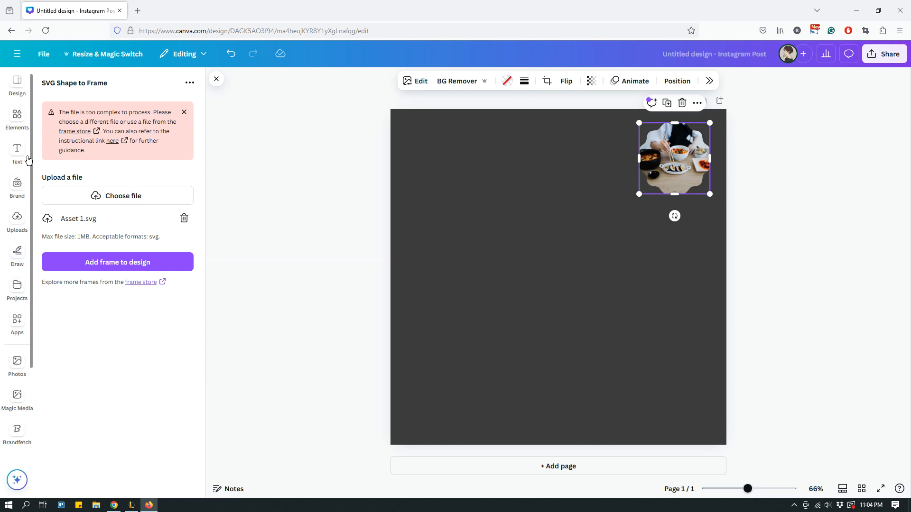
{"action": "left_click", "coordinate": [14, 228]}
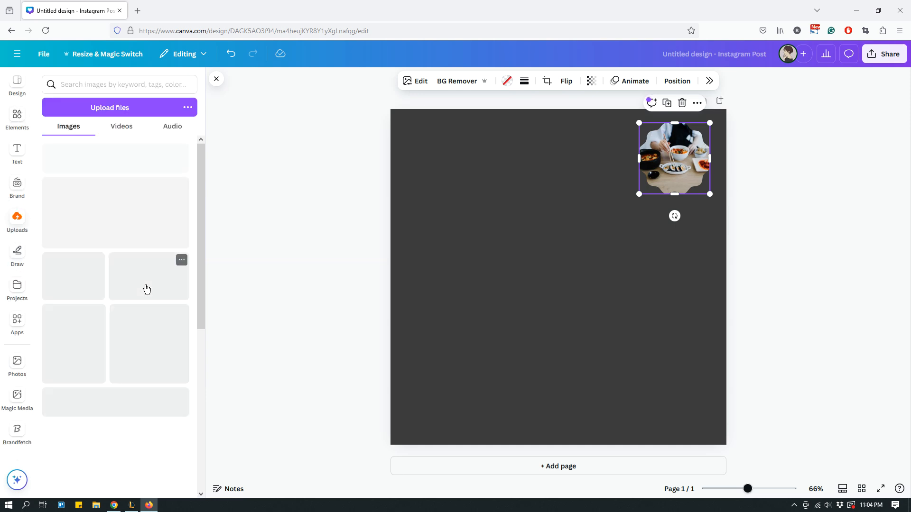
{"action": "left_click", "coordinate": [135, 113]}
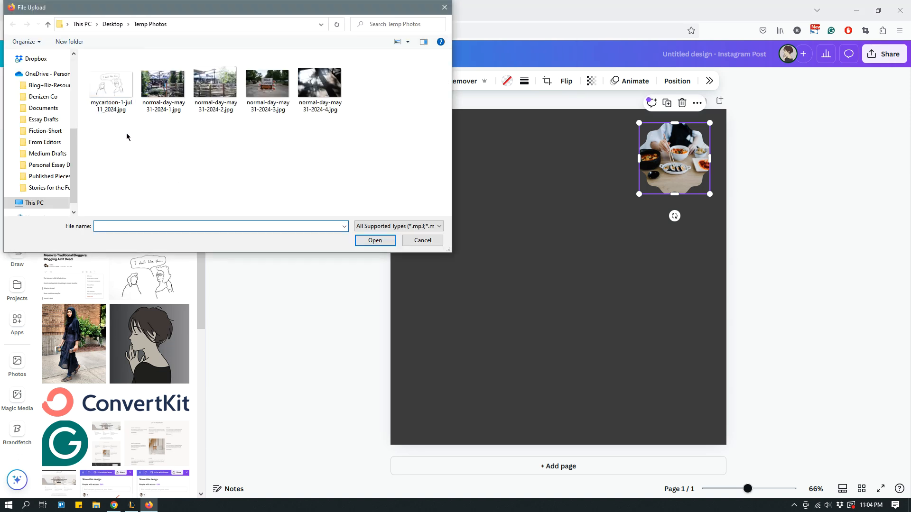
{"action": "scroll", "coordinate": [46, 112], "scroll_direction": "up", "scroll_amount": 5}
{"action": "left_click", "coordinate": [42, 86]}
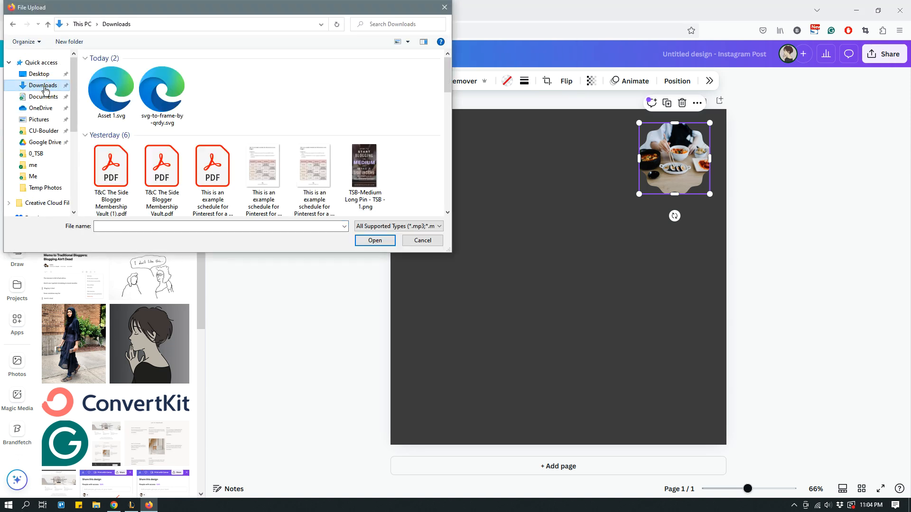
{"action": "left_click", "coordinate": [105, 95]}
{"action": "left_click", "coordinate": [375, 241]}
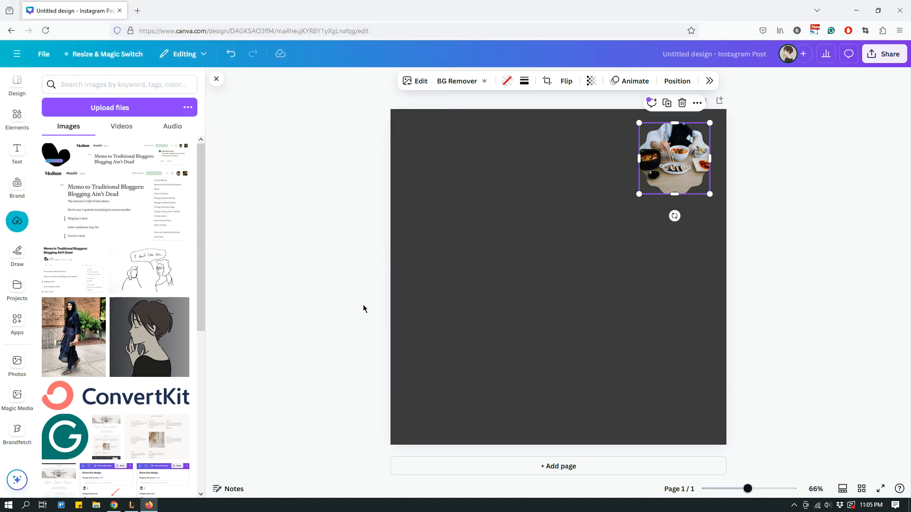
Place the uploaded black heart graphic on the page, enlarge it and shift it near the center.
{"action": "left_click", "coordinate": [51, 155]}
{"action": "left_click", "coordinate": [50, 157]}
{"action": "left_click_drag", "start_coordinate": [56, 154], "coordinate": [477, 236]}
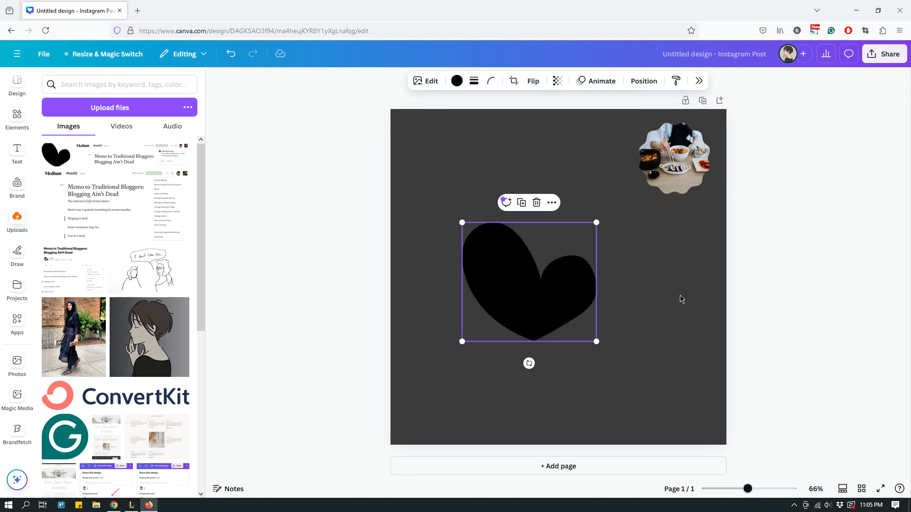
{"action": "left_click", "coordinate": [620, 234]}
{"action": "left_click", "coordinate": [525, 277]}
{"action": "left_click_drag", "start_coordinate": [596, 222], "coordinate": [633, 190]}
{"action": "left_click_drag", "start_coordinate": [525, 322], "coordinate": [519, 340]}
Fill the heart graphic with solid Bright red #ff3131.
{"action": "left_click", "coordinate": [457, 81]}
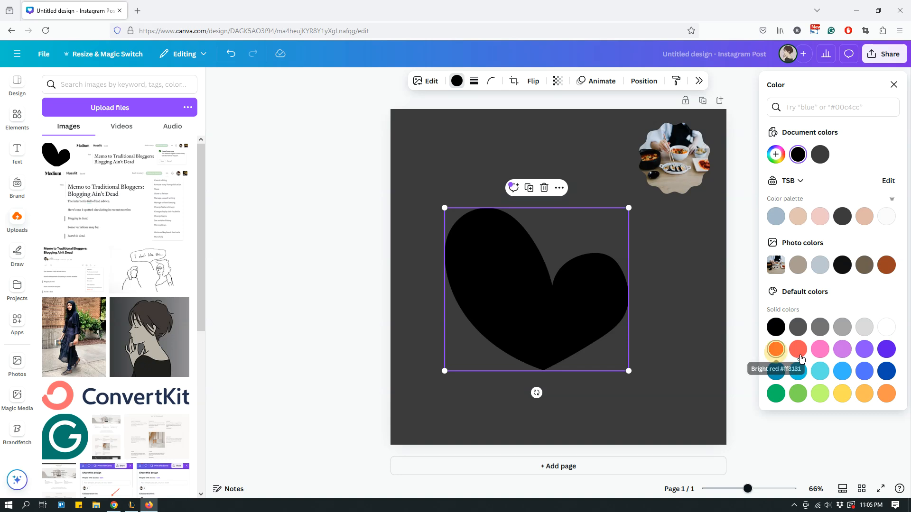
{"action": "left_click", "coordinate": [775, 349]}
{"action": "left_click", "coordinate": [697, 289]}
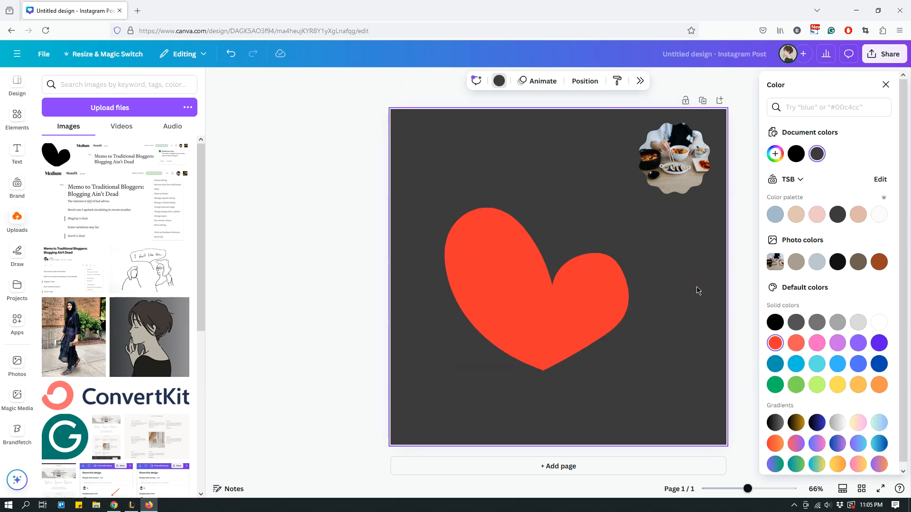
Drop the Trending meal photo onto the red heart to test whether it works as a frame.
{"action": "left_click", "coordinate": [17, 365]}
{"action": "left_click_drag", "start_coordinate": [78, 382], "coordinate": [493, 286]}
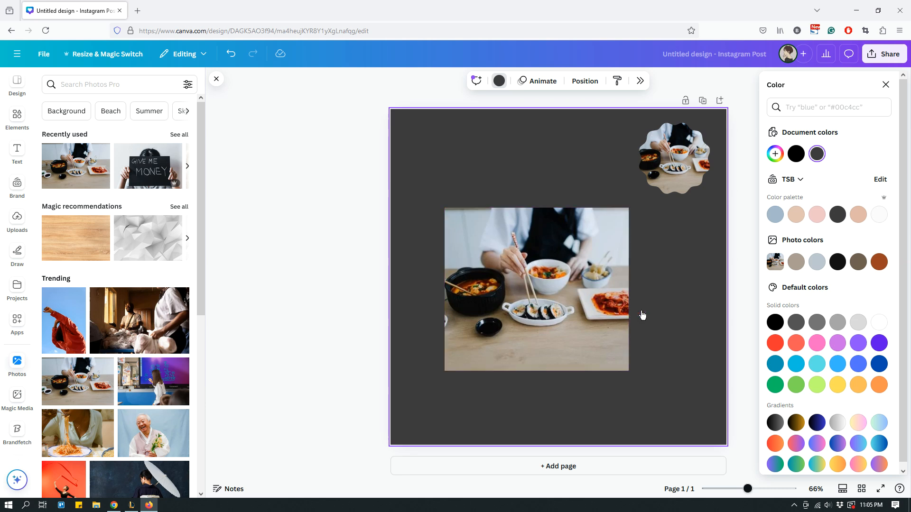
Undo the accidental removal of the page background and delete the rectangular meal photo from the page.
{"action": "key", "text": "Delete"}
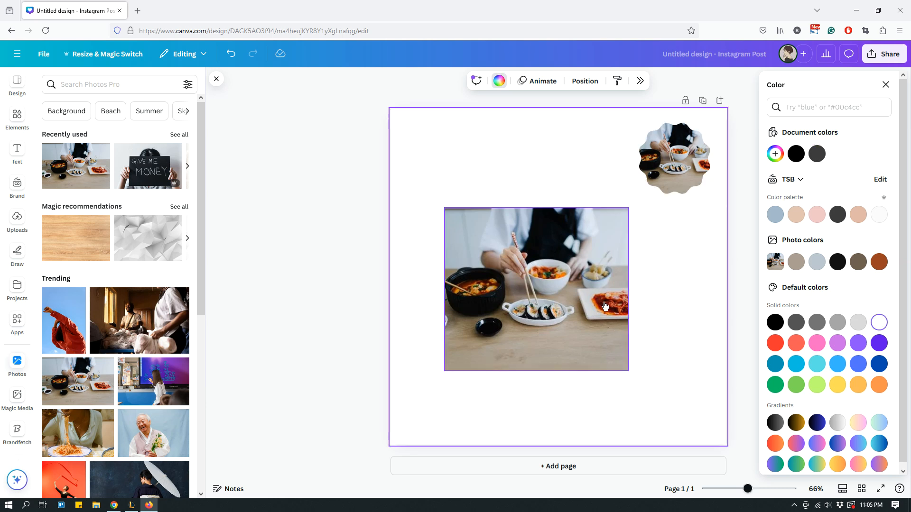
{"action": "left_click", "coordinate": [672, 290]}
{"action": "key", "text": "ctrl+z"}
{"action": "left_click", "coordinate": [578, 271]}
{"action": "key", "text": "Delete"}
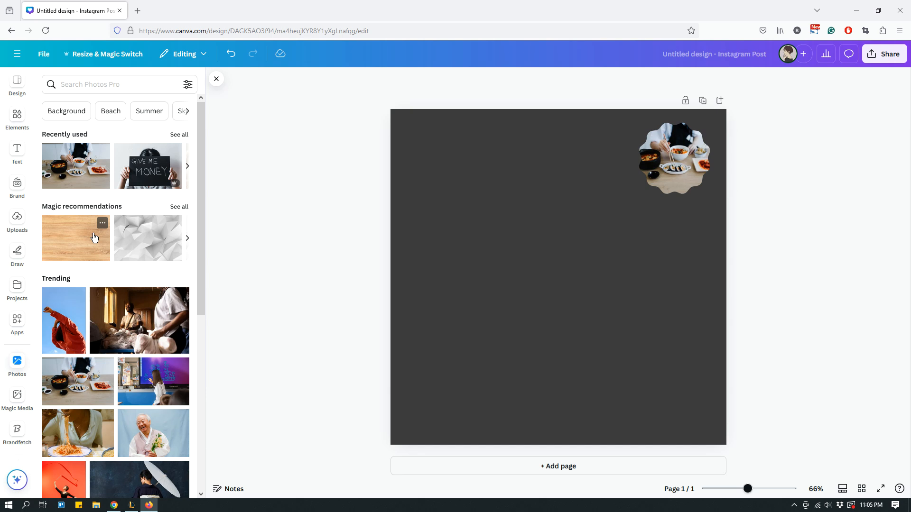
Add the uploaded black heart graphic to the page and move it to the page's upper left.
{"action": "left_click", "coordinate": [18, 226]}
{"action": "left_click", "coordinate": [61, 162]}
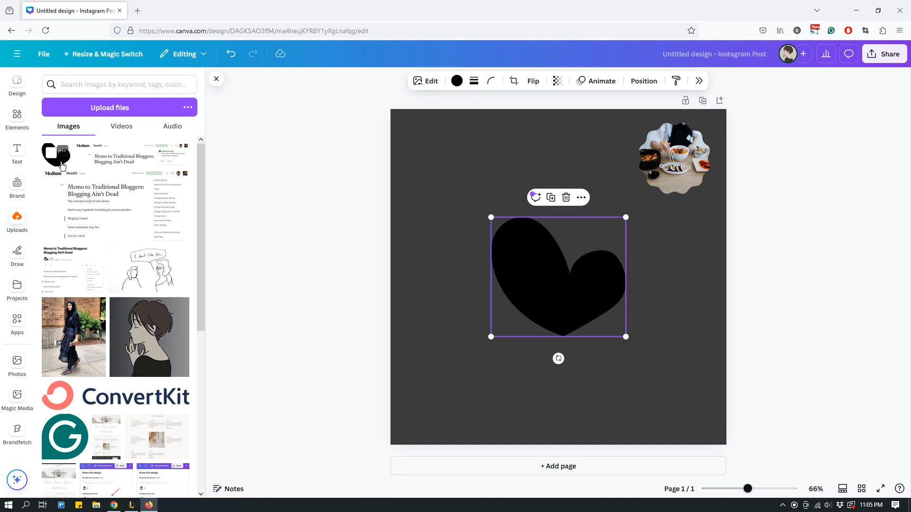
{"action": "left_click_drag", "start_coordinate": [536, 268], "coordinate": [477, 198]}
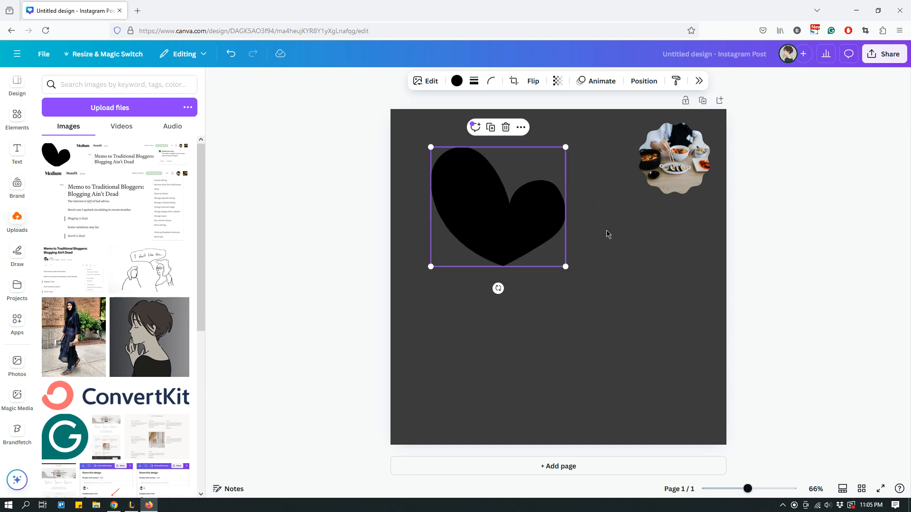
Fill the heart graphic with the second solid green from the default colors.
{"action": "left_click", "coordinate": [457, 80]}
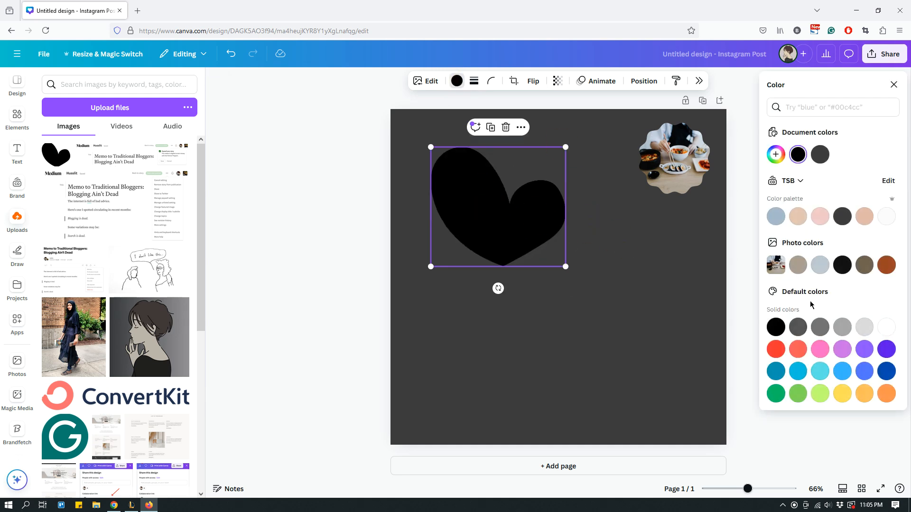
{"action": "left_click", "coordinate": [798, 393]}
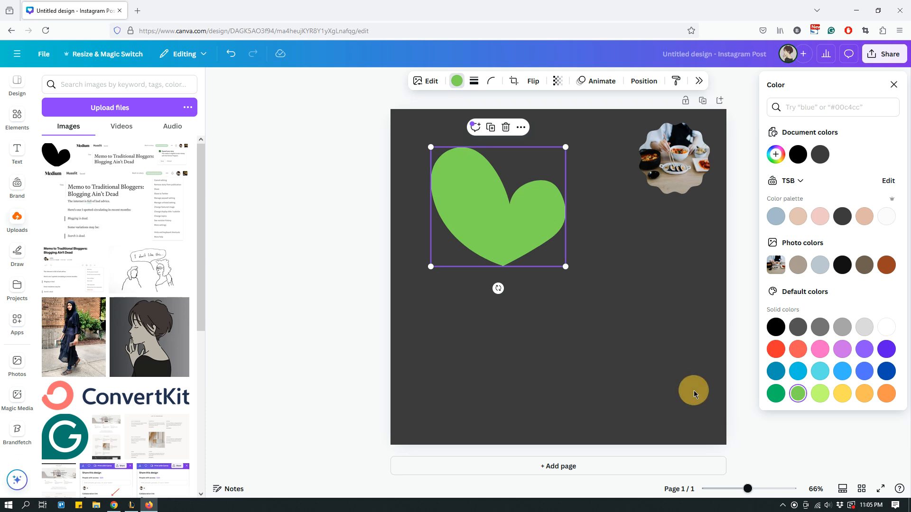
{"action": "left_click", "coordinate": [694, 393]}
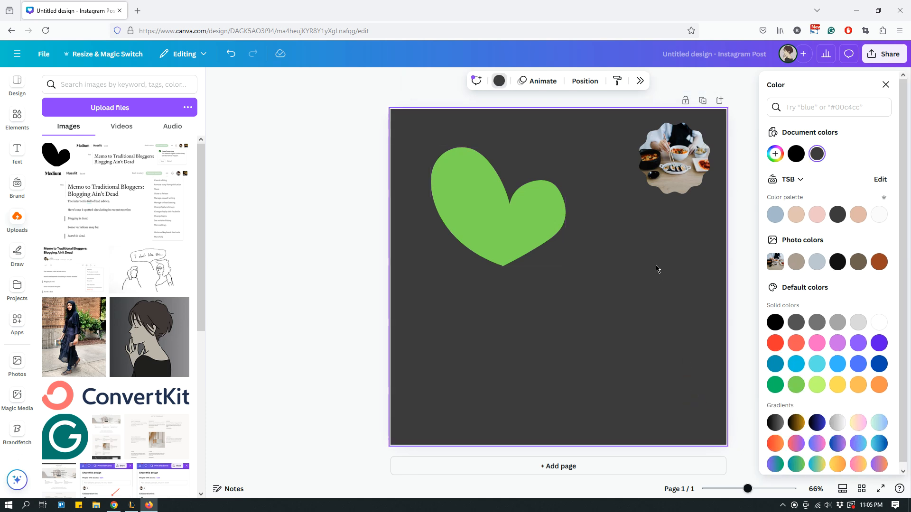
Open the frame store from the SVG Shape to Frame app and download the second frame in the second row.
{"action": "scroll", "coordinate": [18, 427], "scroll_direction": "down", "scroll_amount": 3}
{"action": "left_click", "coordinate": [17, 443]}
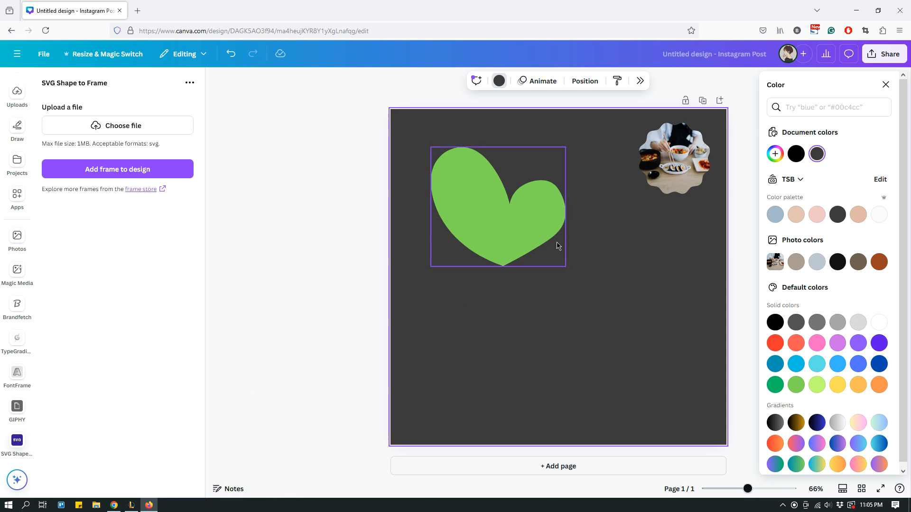
{"action": "left_click", "coordinate": [503, 236]}
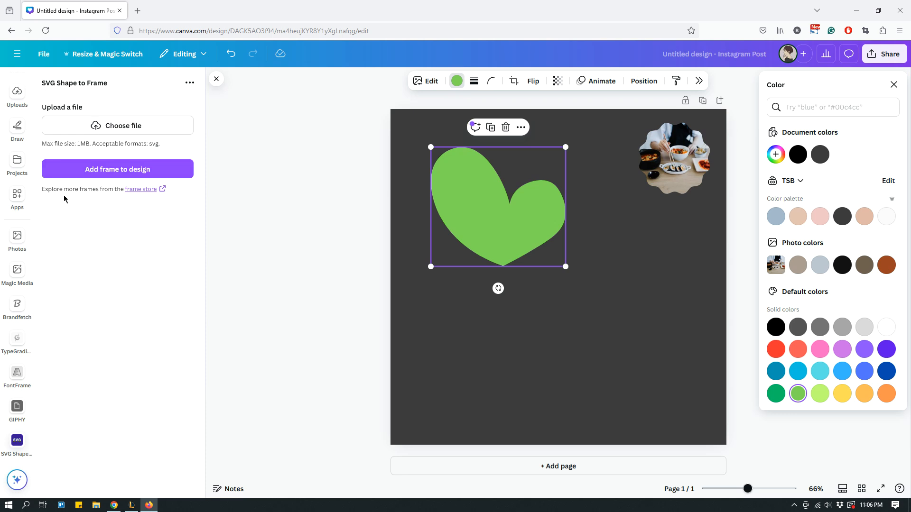
{"action": "left_click", "coordinate": [147, 190]}
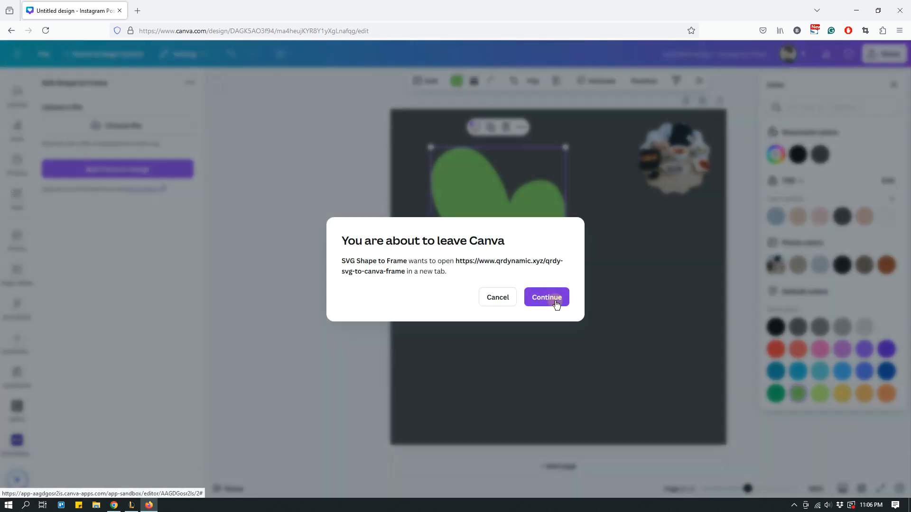
{"action": "left_click", "coordinate": [555, 303]}
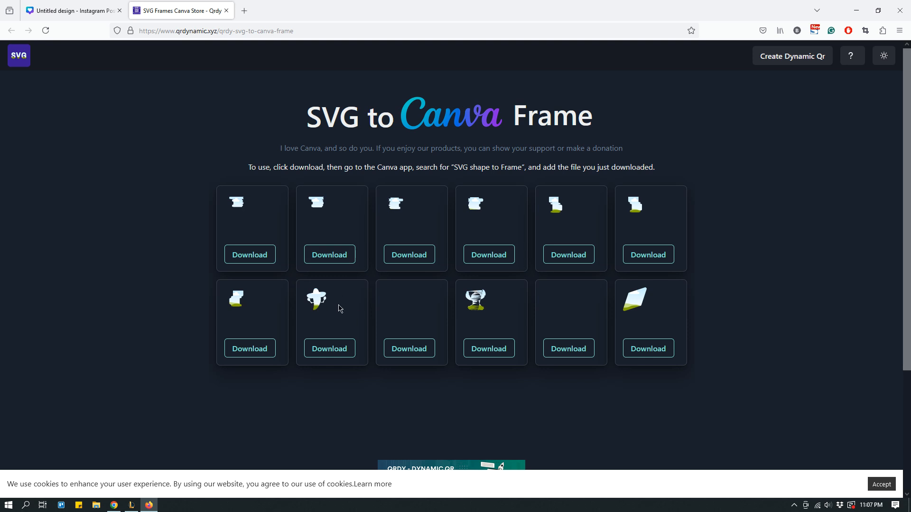
{"action": "left_click", "coordinate": [326, 356]}
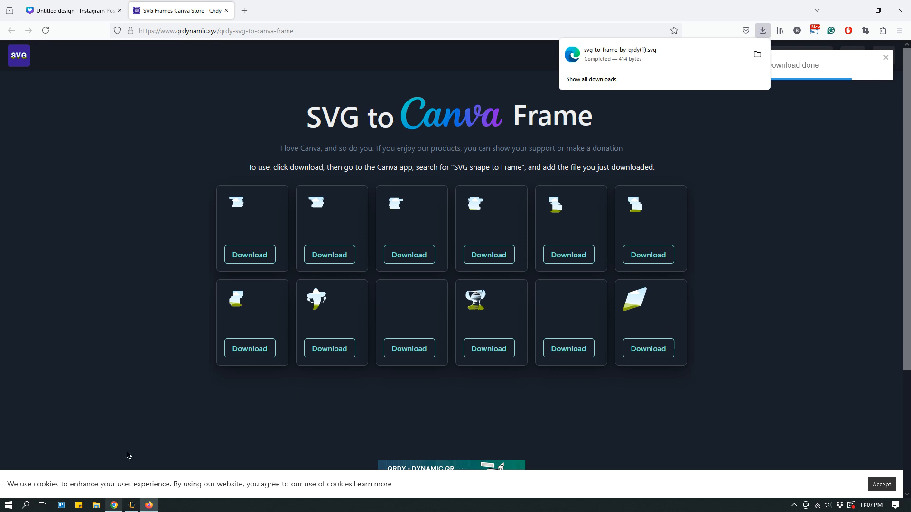
Switch to the Canva design, add svg-to-frame-by-qrdy(1).svg through SVG Shape to Frame, and place the frame in the page's lower right.
{"action": "left_click", "coordinate": [75, 12]}
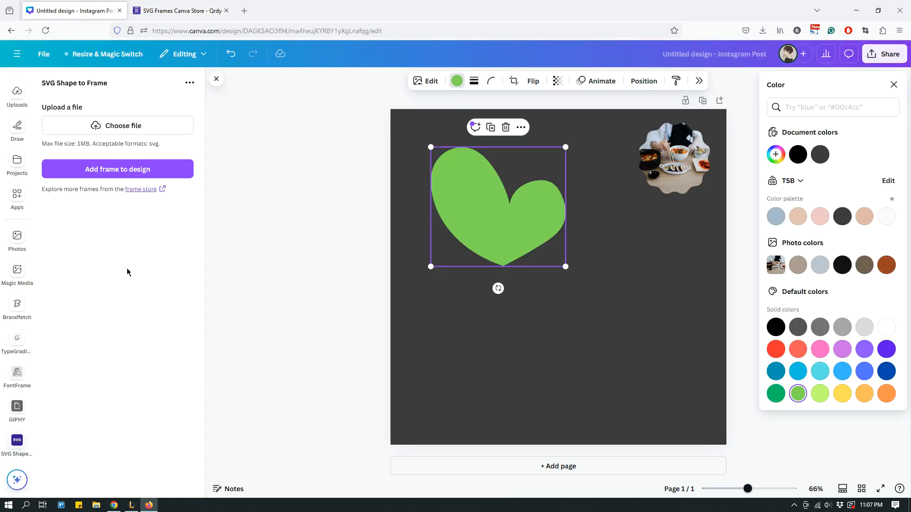
{"action": "left_click", "coordinate": [114, 127]}
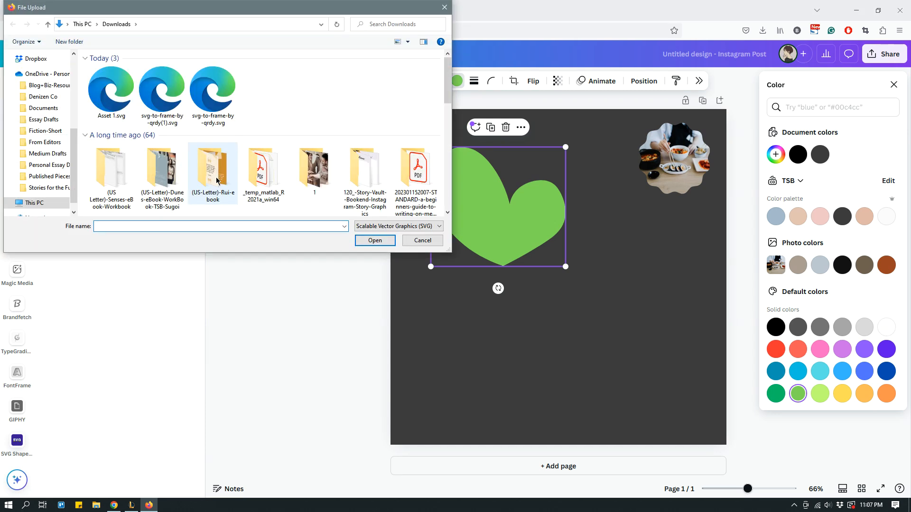
{"action": "left_click", "coordinate": [161, 95]}
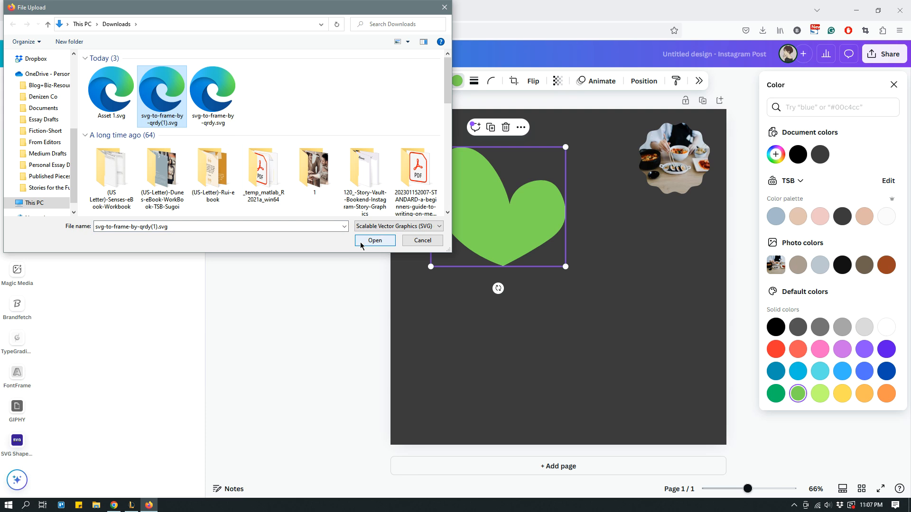
{"action": "left_click", "coordinate": [375, 240]}
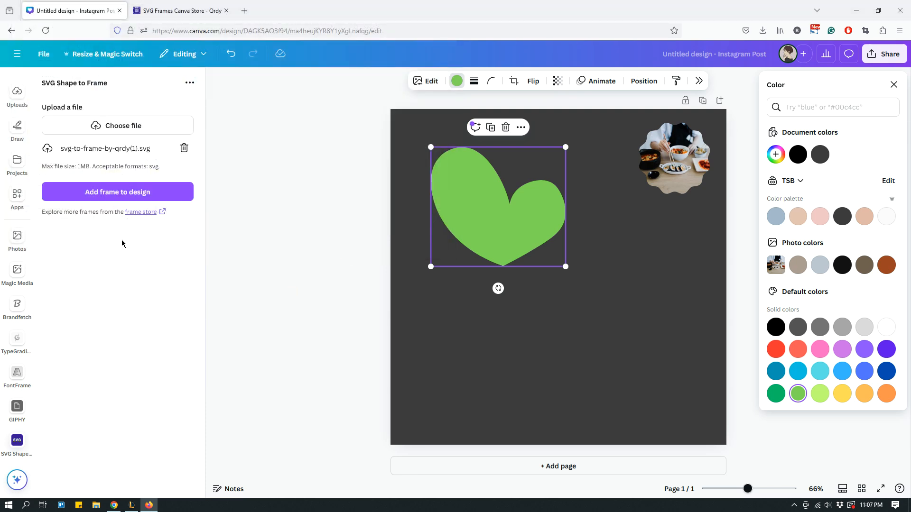
{"action": "left_click", "coordinate": [119, 195]}
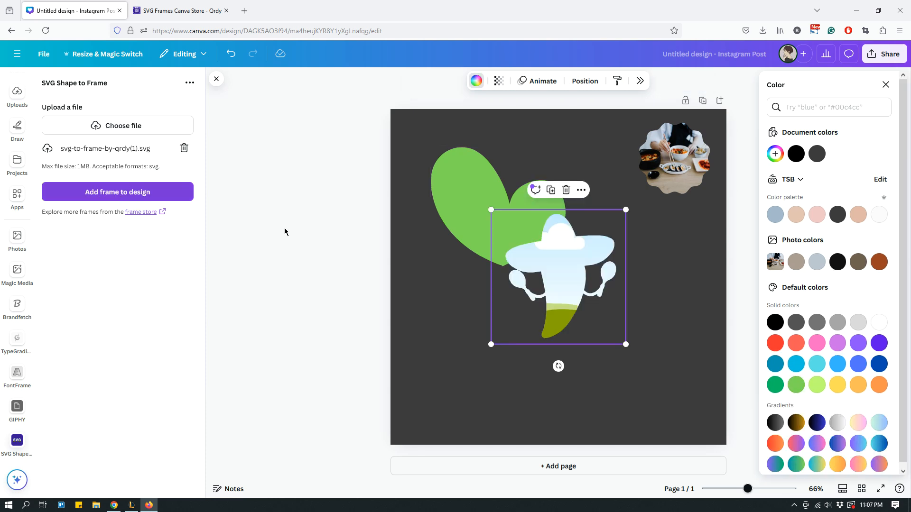
{"action": "left_click_drag", "start_coordinate": [562, 295], "coordinate": [619, 352]}
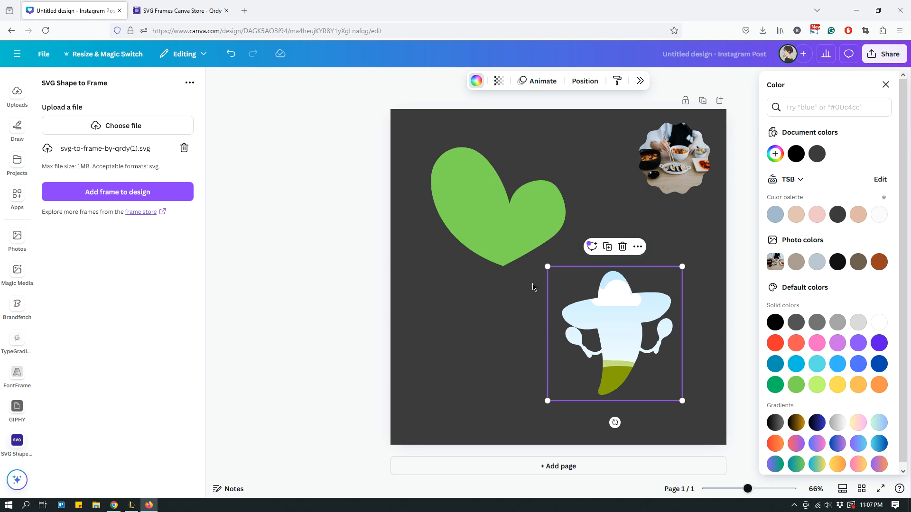
Fill the hat-wearing character frame with the recently used photo of the meal.
{"action": "left_click", "coordinate": [15, 236]}
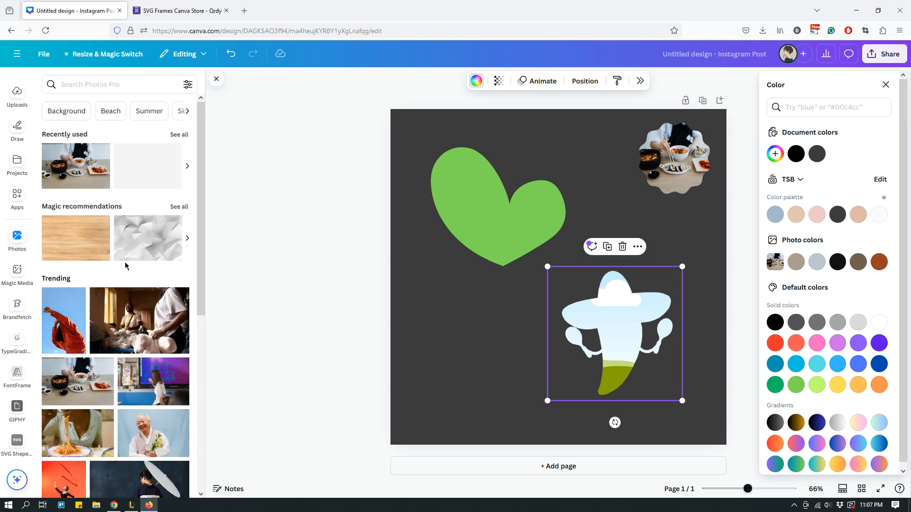
{"action": "left_click_drag", "start_coordinate": [79, 169], "coordinate": [623, 315]}
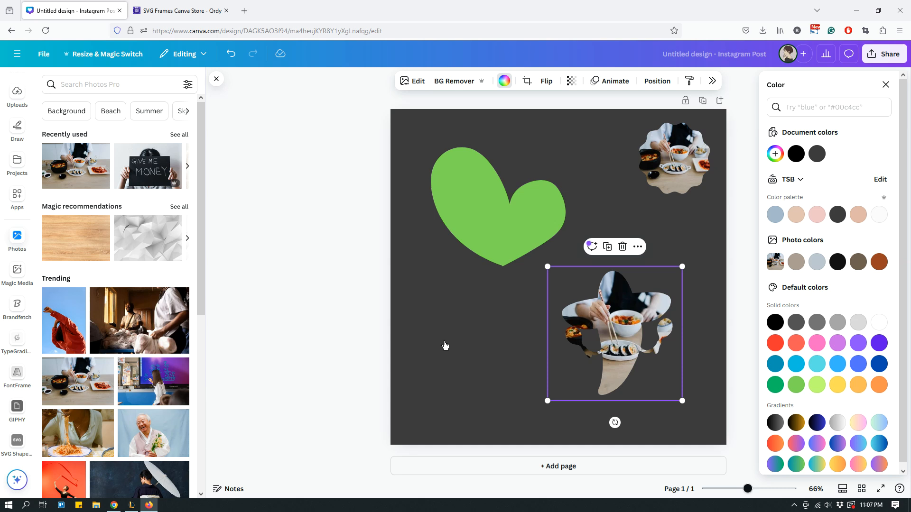
{"action": "left_click", "coordinate": [180, 13]}
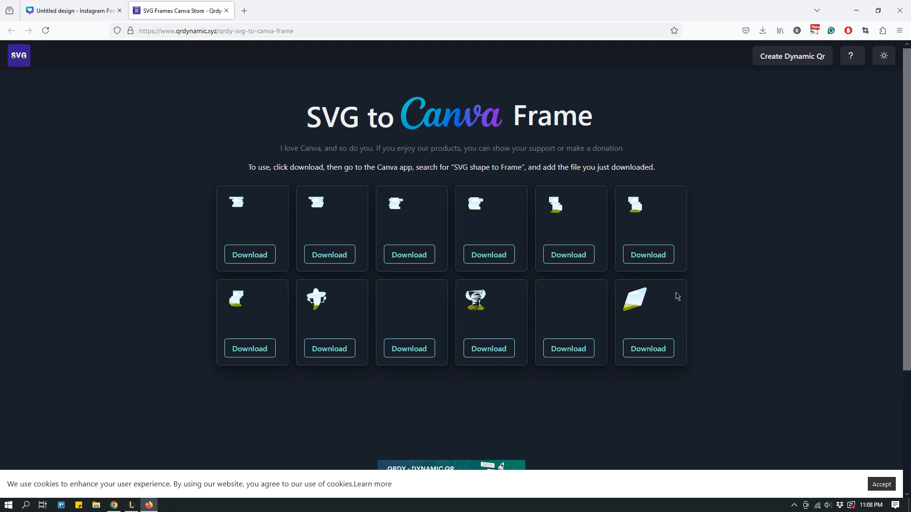
{"action": "left_click", "coordinate": [75, 12]}
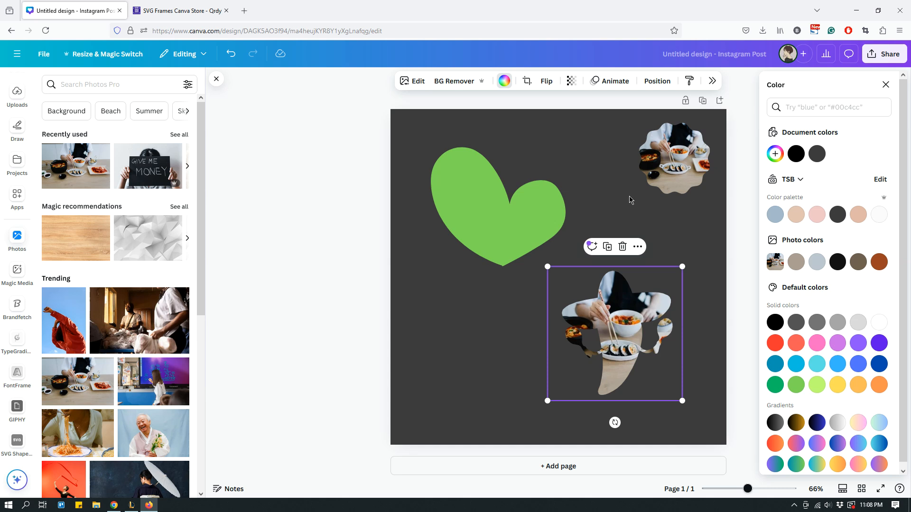
Shift the green heart graphic slightly left on the page, keeping it in the upper left area.
{"action": "left_click_drag", "start_coordinate": [484, 221], "coordinate": [476, 198]}
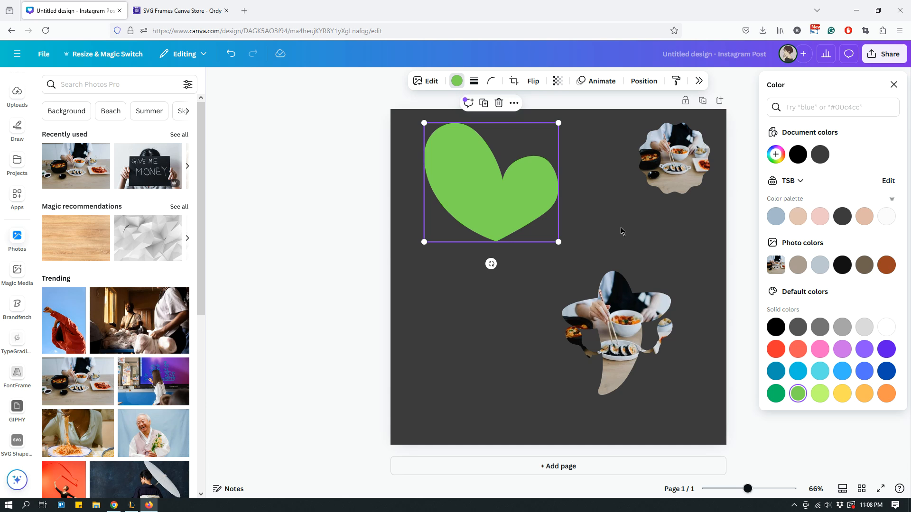
{"action": "left_click_drag", "start_coordinate": [519, 205], "coordinate": [520, 230]}
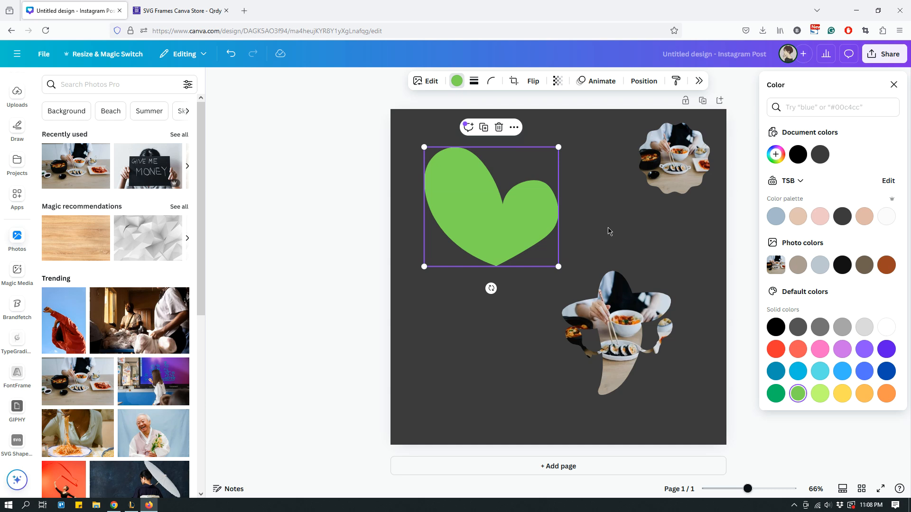
Reopen the SVG Shape to Frame app, look over the frames in the frame store, and return to the Canva design.
{"action": "left_click", "coordinate": [17, 441]}
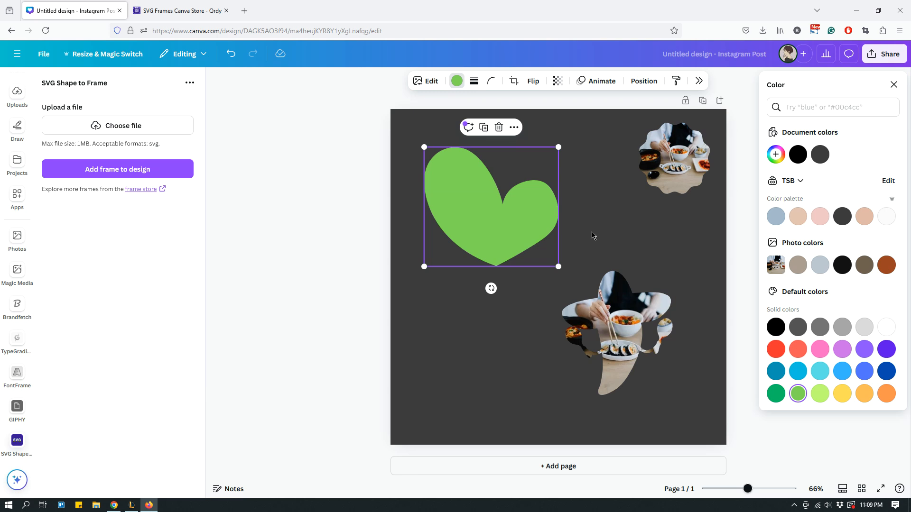
{"action": "left_click", "coordinate": [161, 12]}
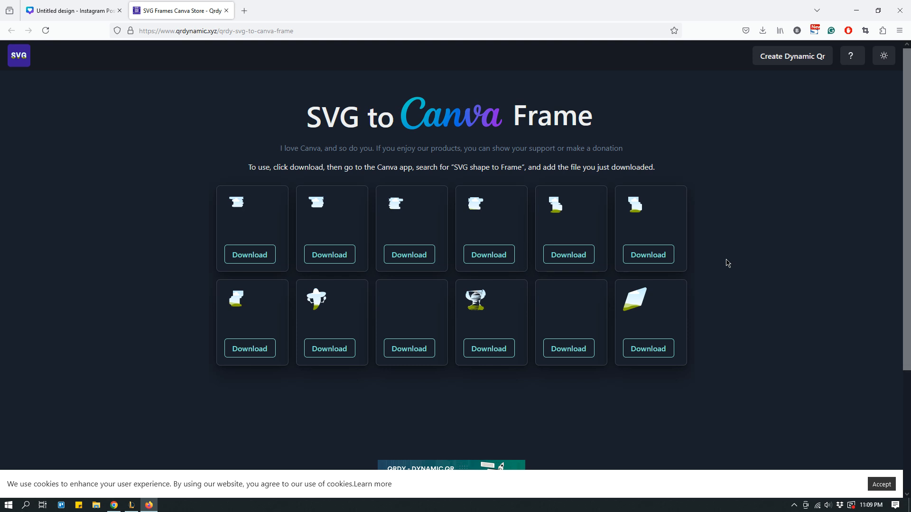
{"action": "left_click", "coordinate": [74, 10]}
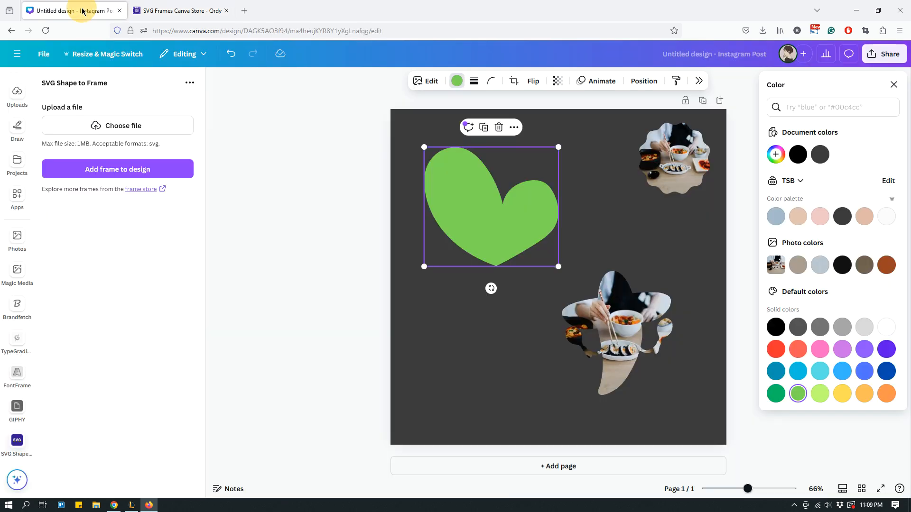